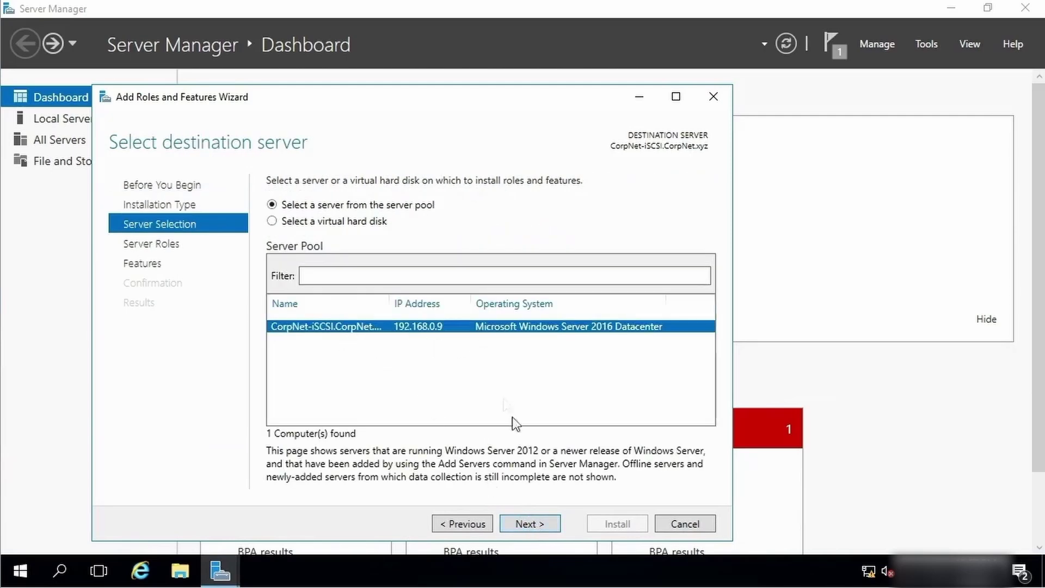
Examine which role services are installed under File and iSCSI Services, and leave the wizard without installing anything.
click(528, 523)
click(276, 349)
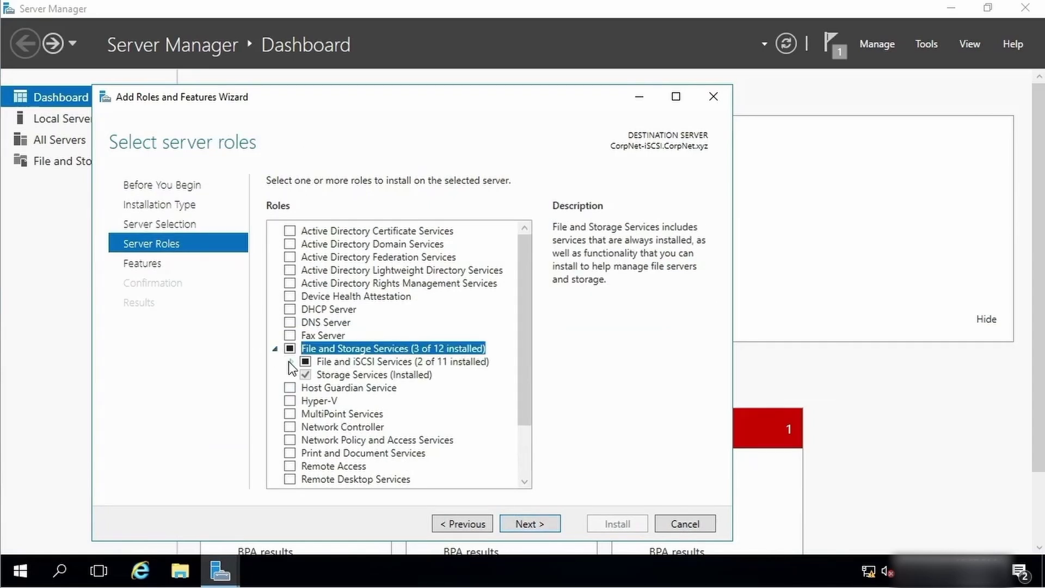
click(289, 361)
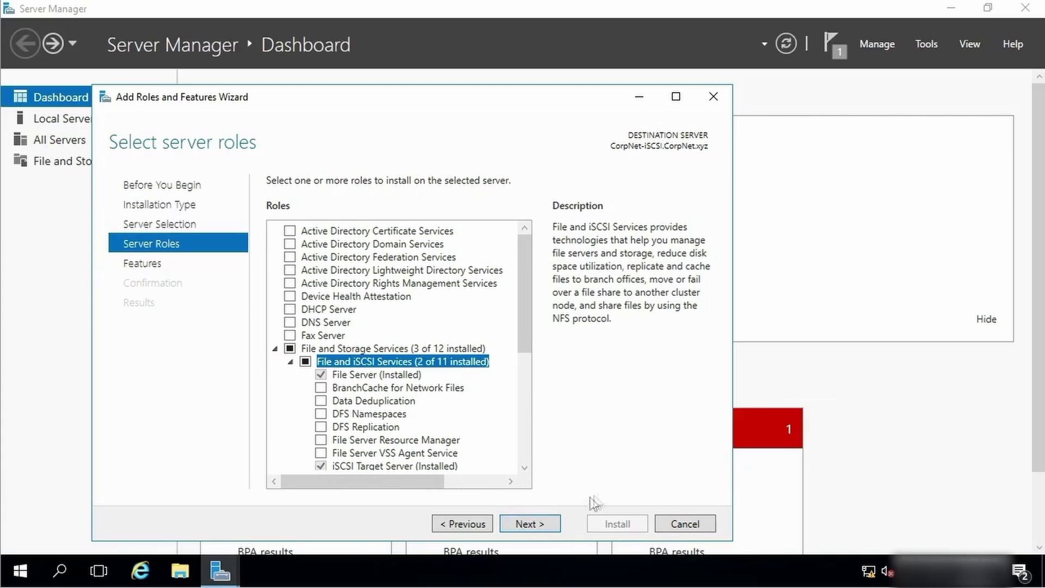
click(685, 524)
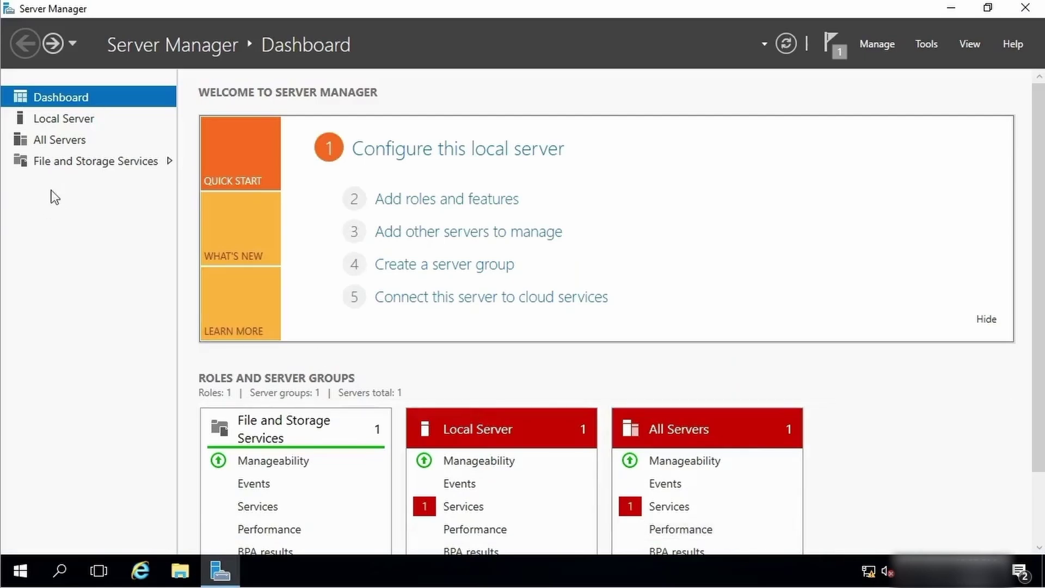
Start a new iSCSI virtual disk in File and Storage Services, stored on volume C: of CorpNet-iSCSI.
click(50, 163)
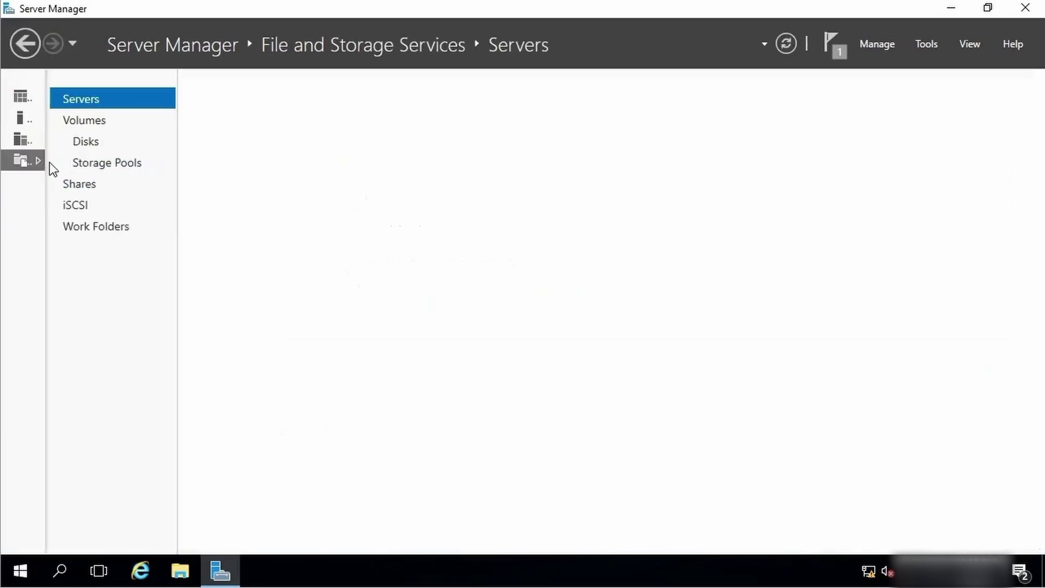
click(76, 207)
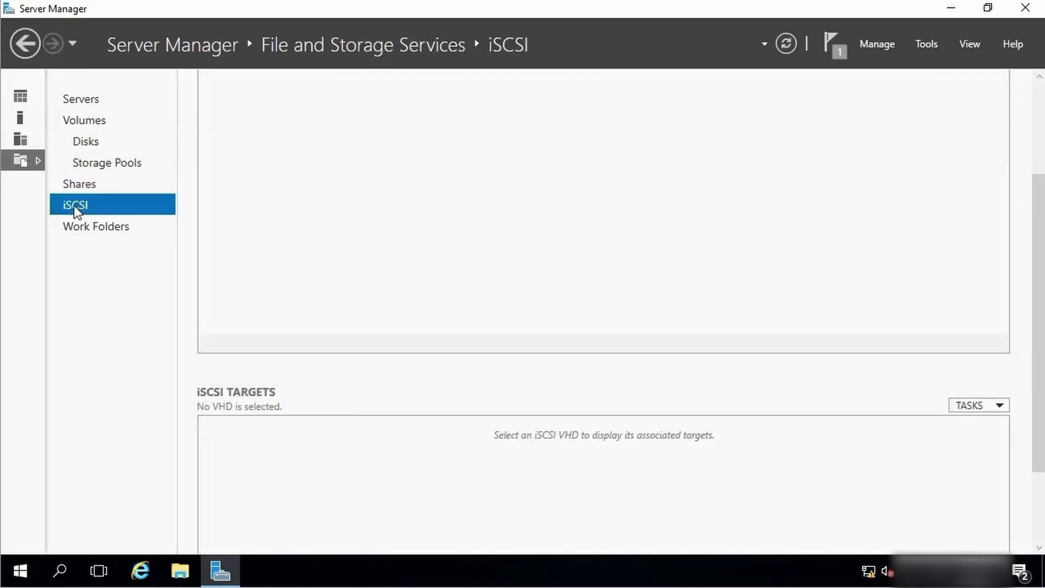
drag(1038, 326, 1040, 214)
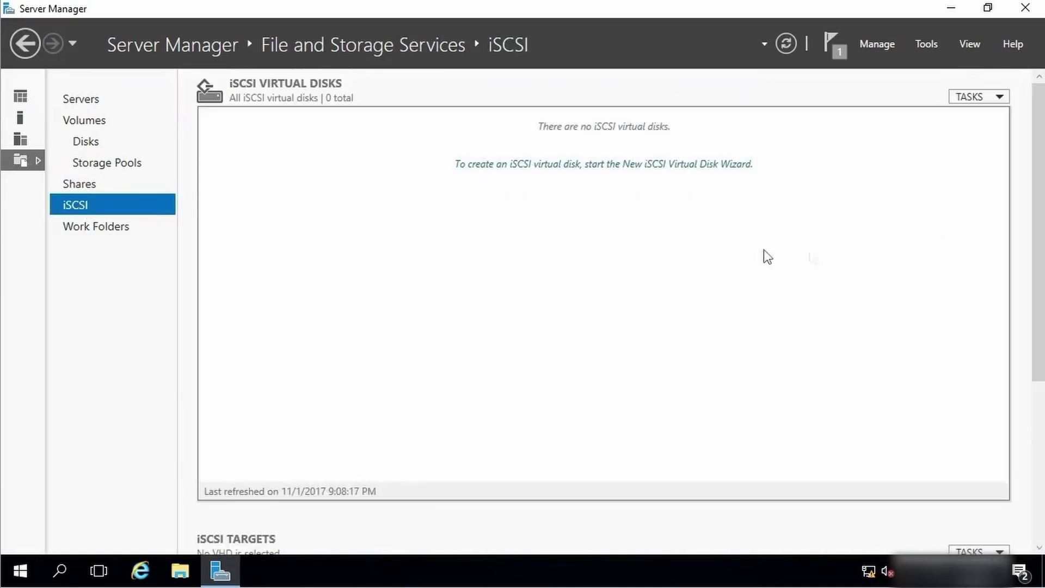
click(593, 166)
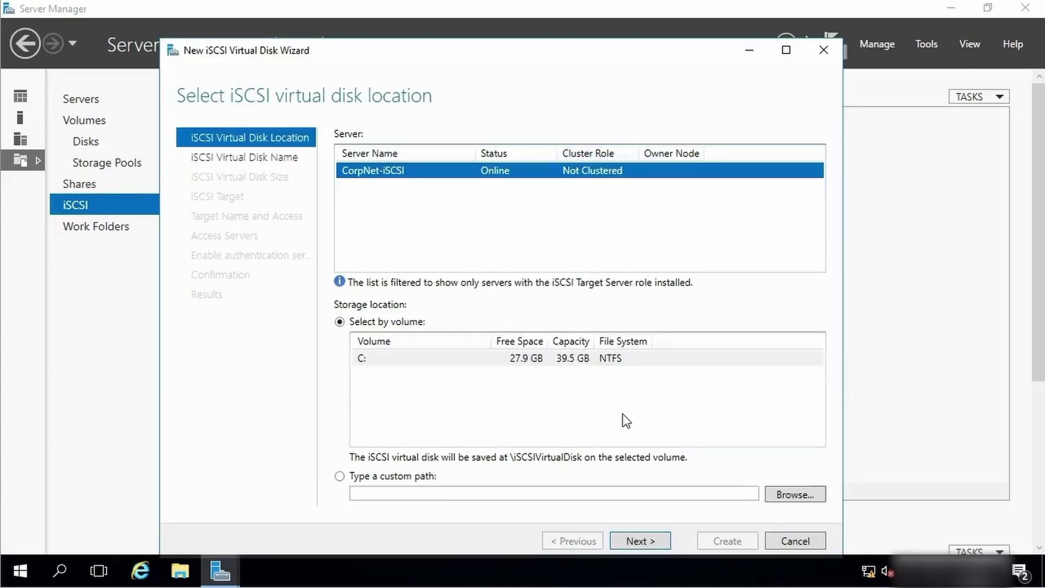
click(642, 542)
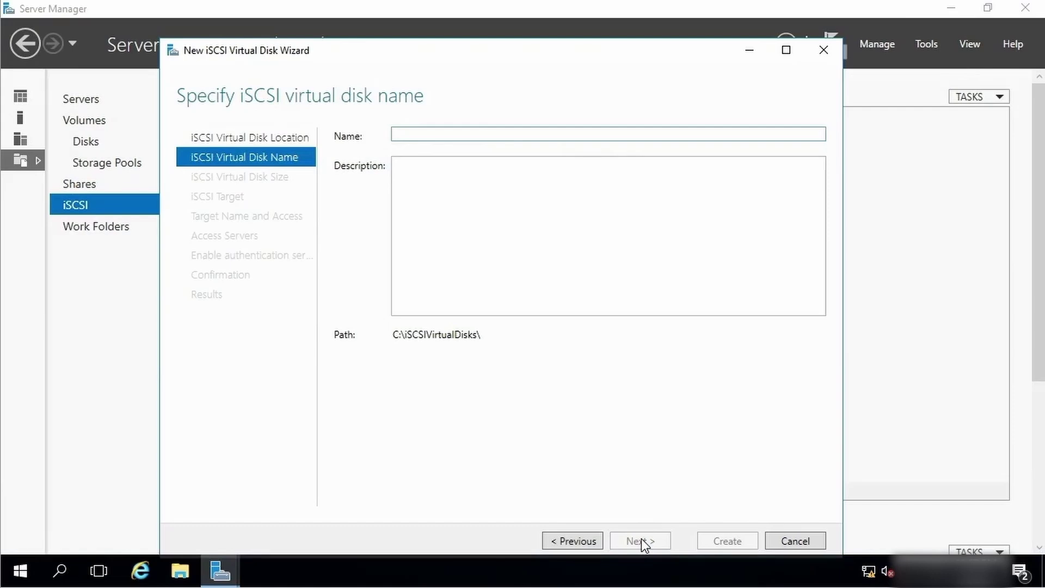
Name the virtual disk iSCSI-vhd1 and give it a size of 500 MB, keeping the dynamically expanding type.
text(iSCSI-vhd1)
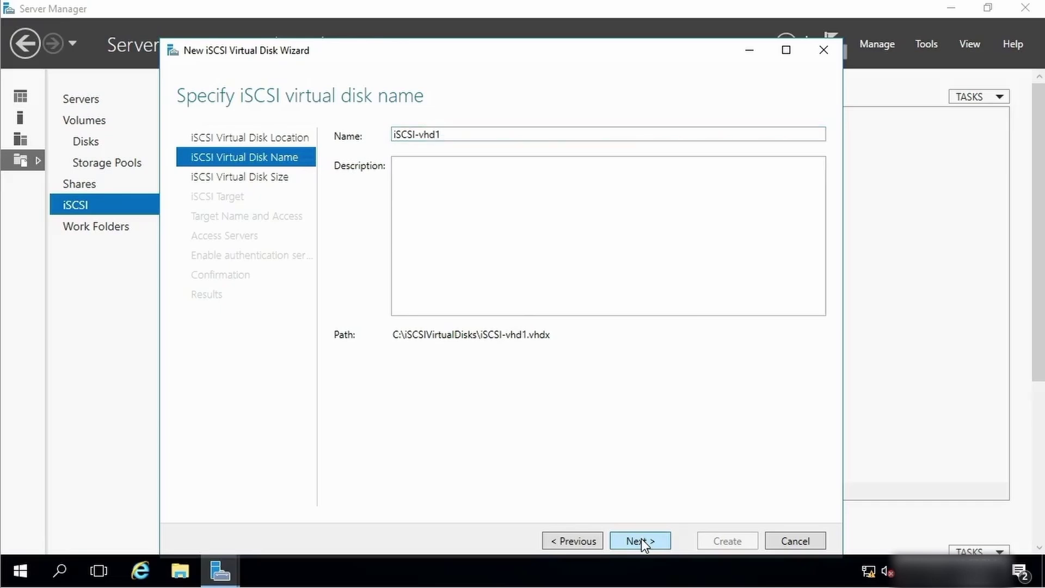
click(639, 541)
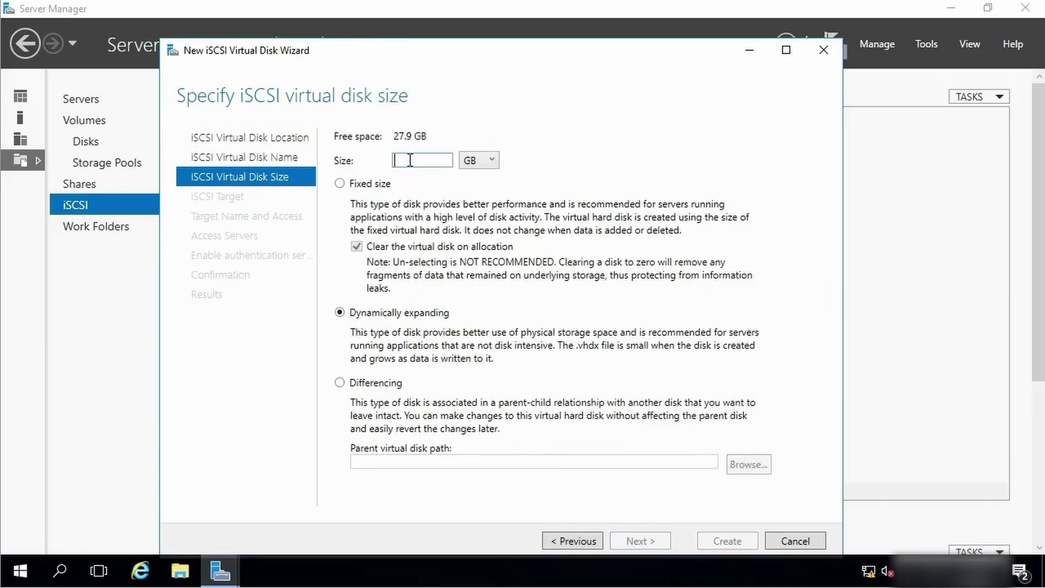
text(500)
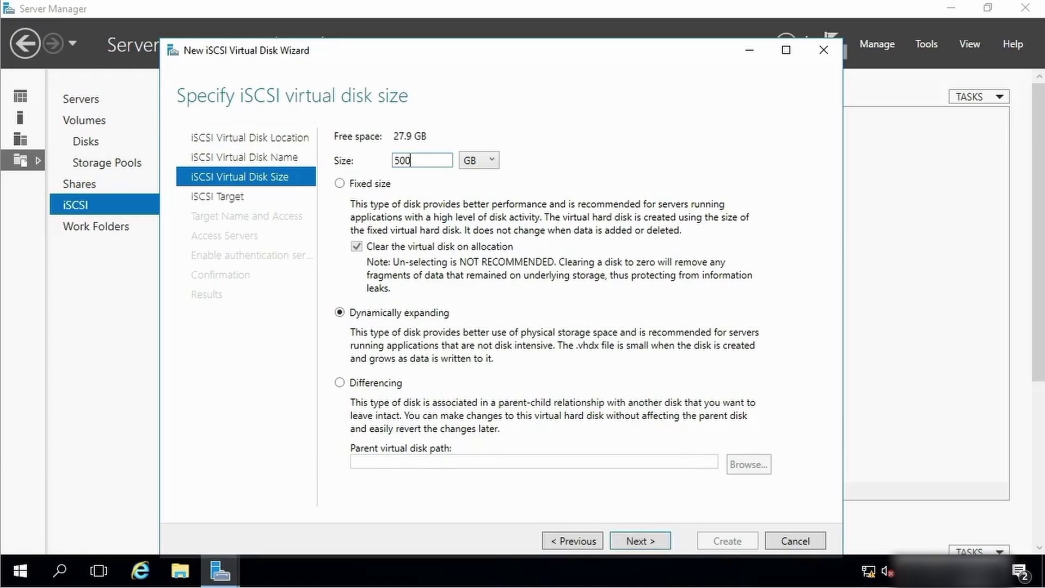
click(480, 160)
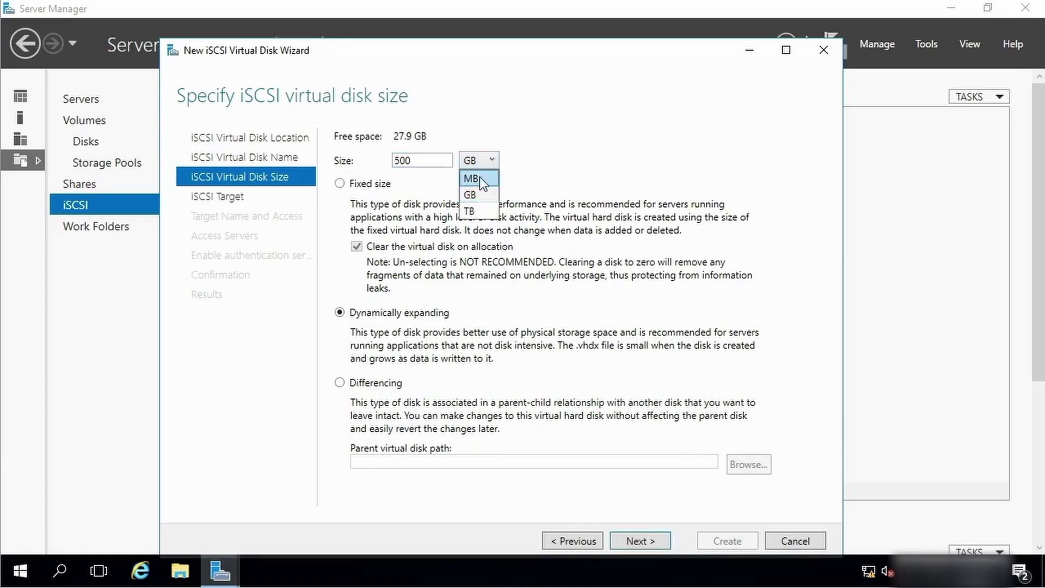
click(479, 178)
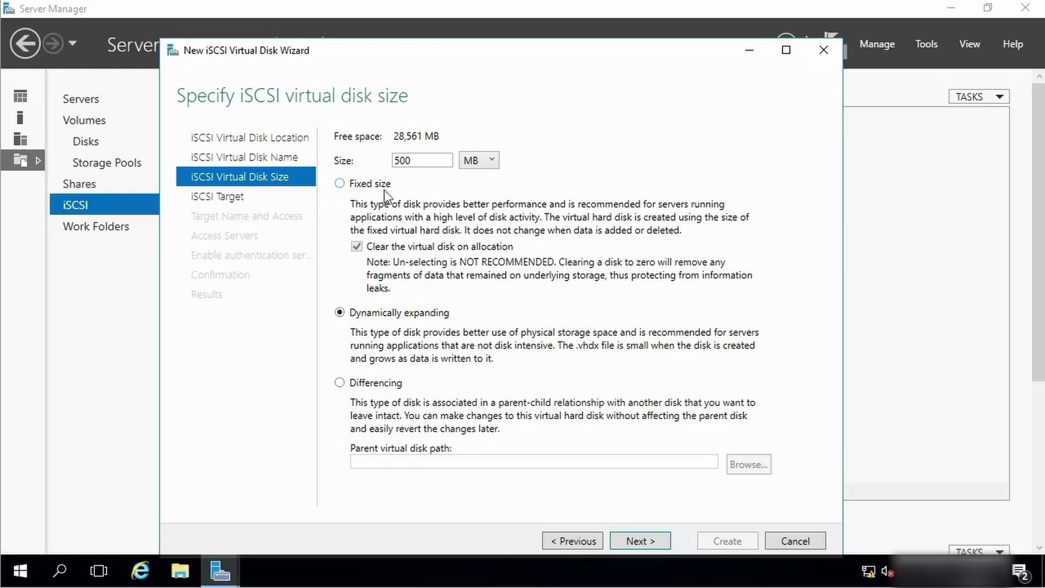
click(644, 540)
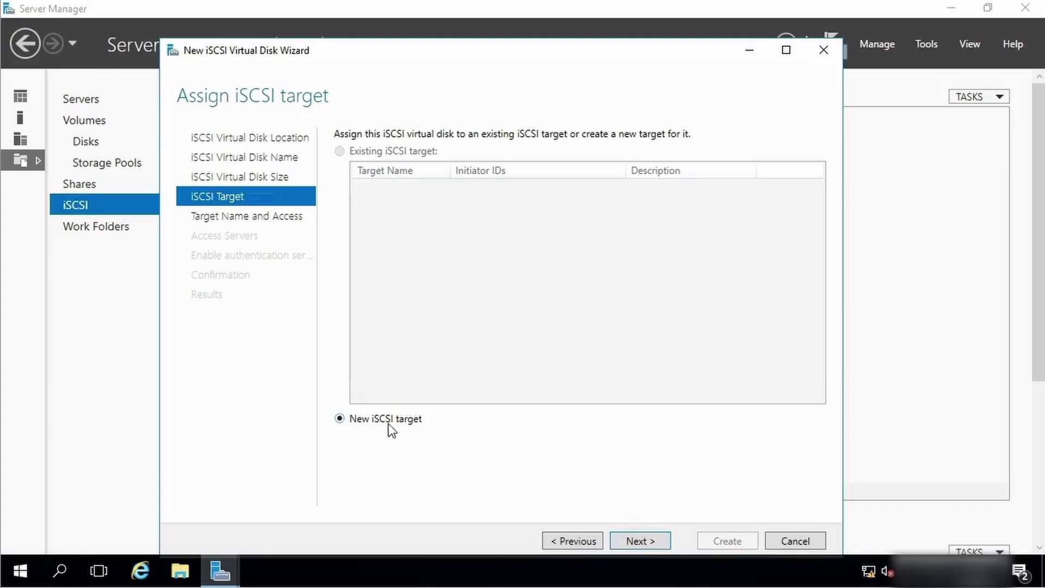
Assign the virtual disk to a new iSCSI target named Target1.
click(640, 540)
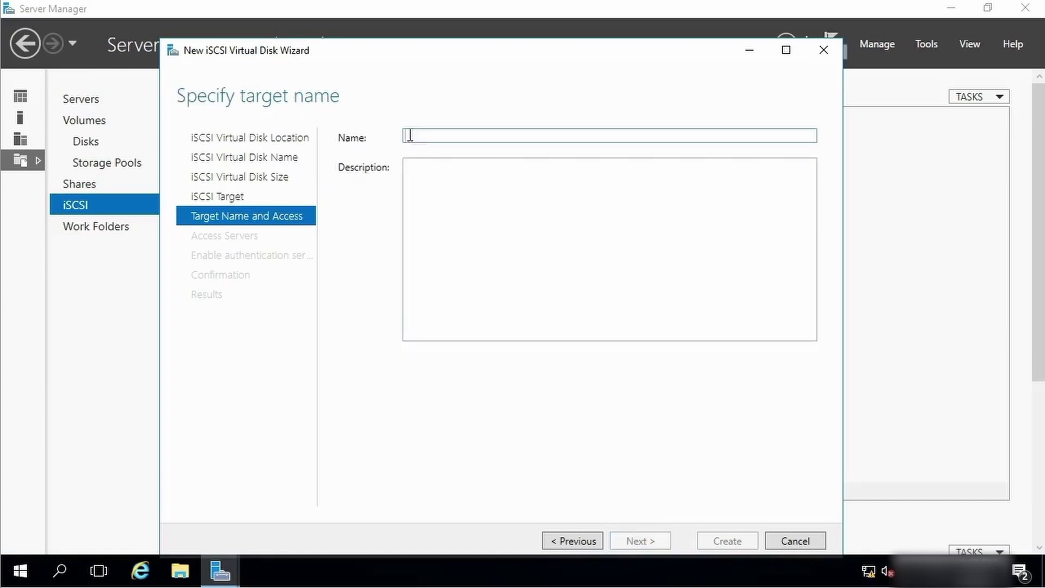
text(T)
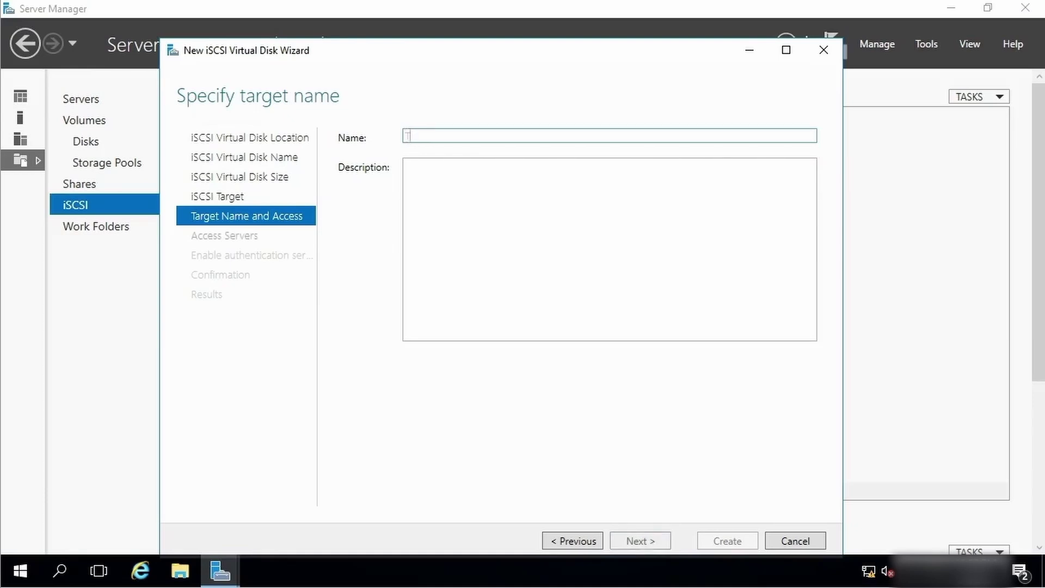
text(arget1)
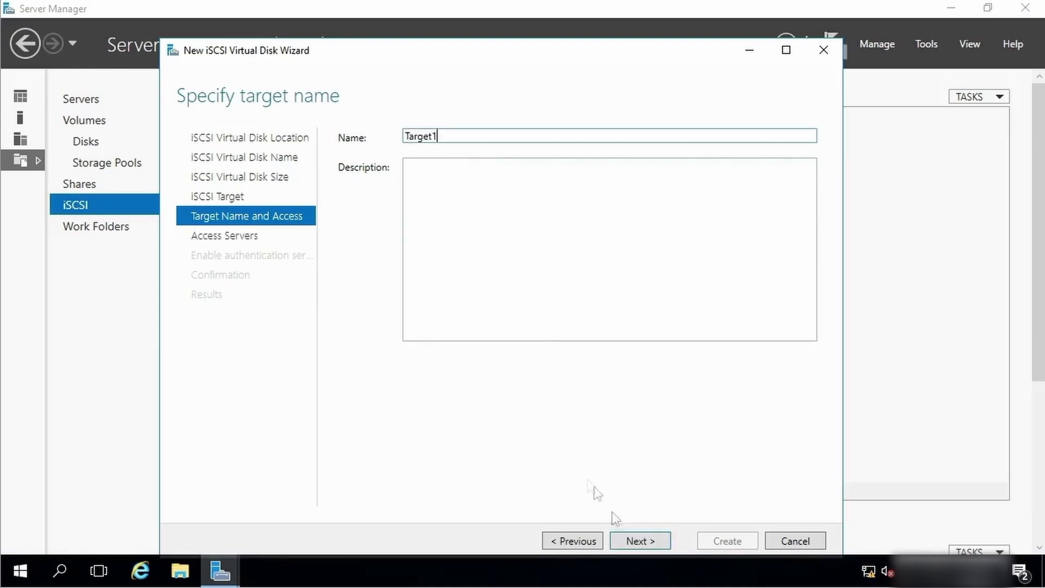
click(638, 540)
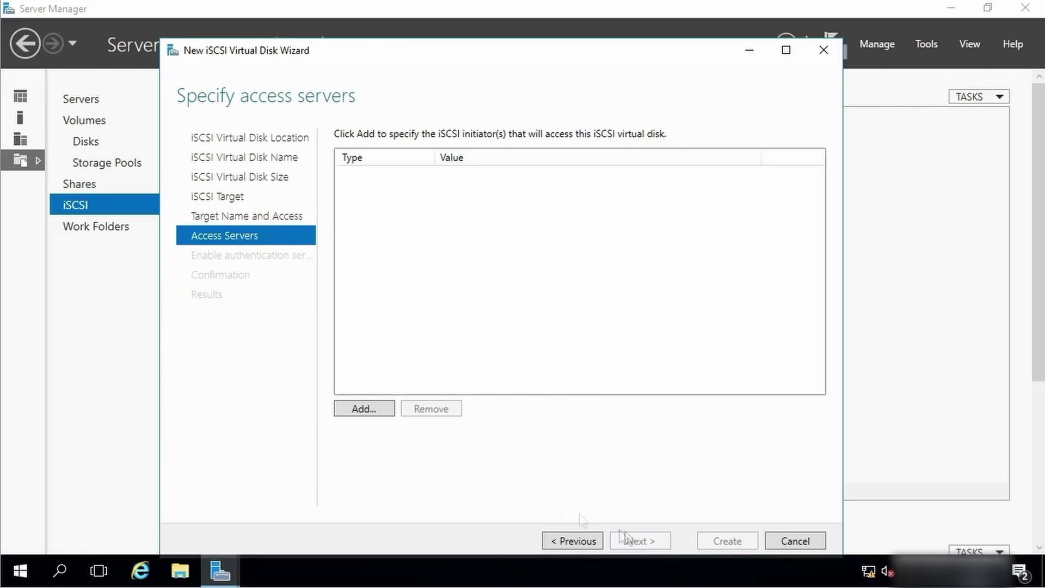
Add an access server for the target, identifying the initiator by the IP address 192.168.0.10.
click(364, 409)
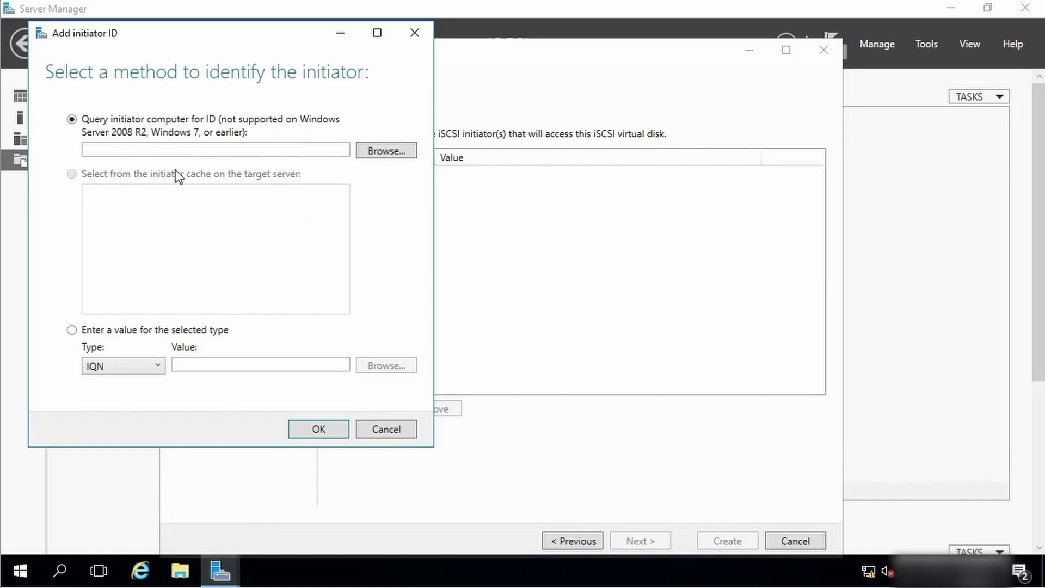
click(72, 330)
click(159, 366)
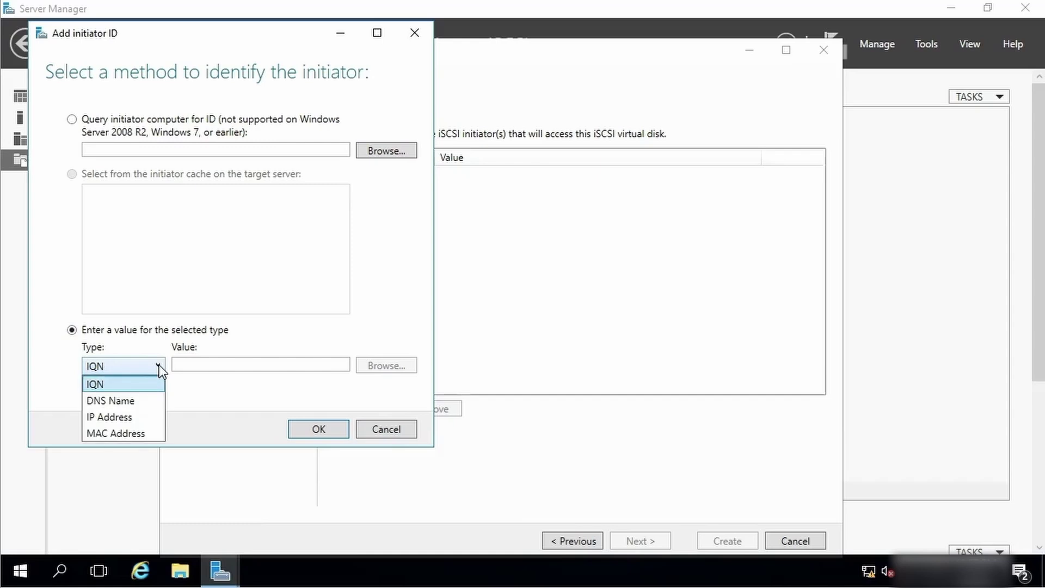
click(116, 412)
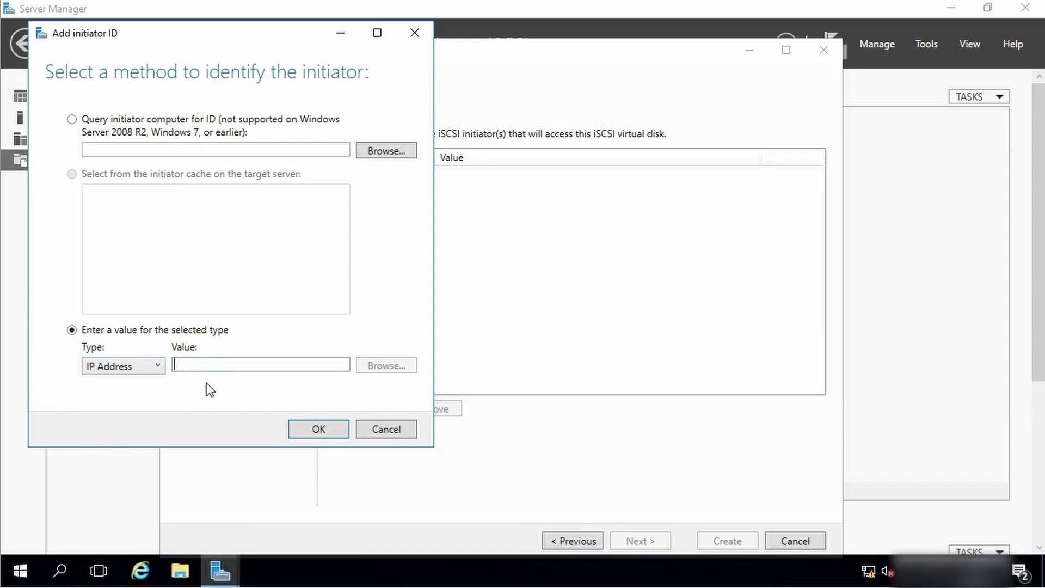
key(Tab)
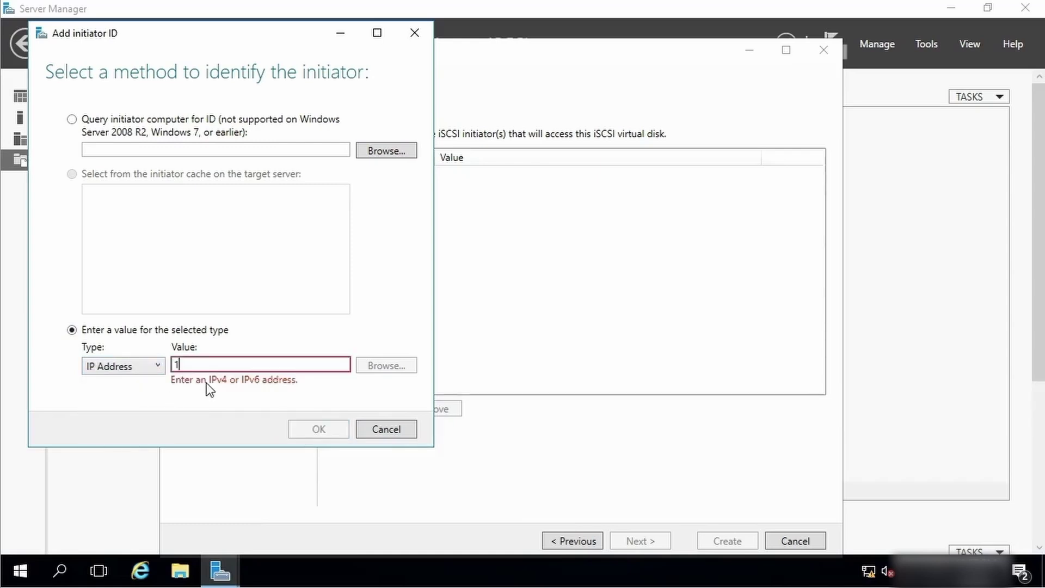
text(192.168)
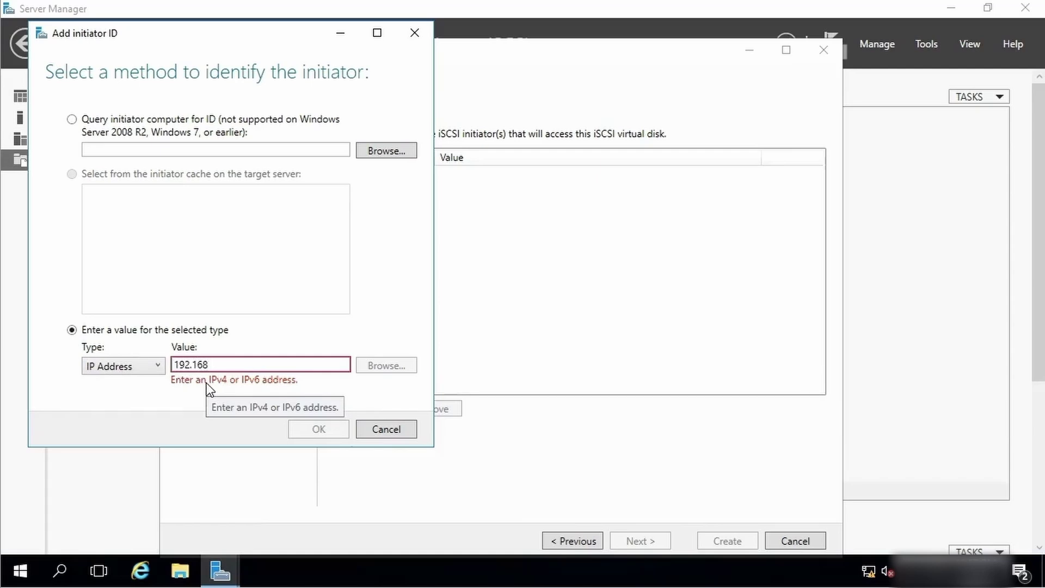
text(.0.10)
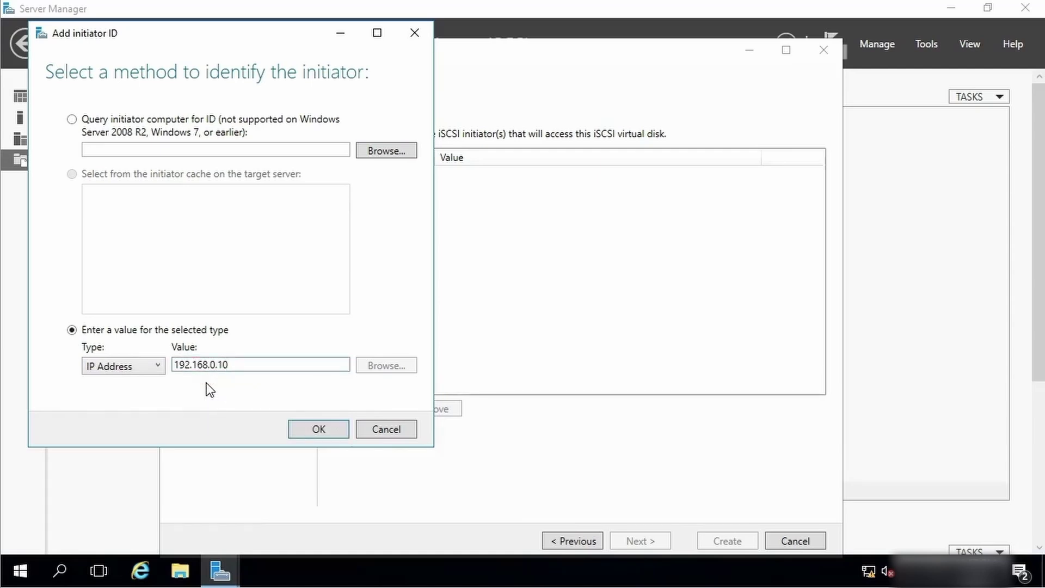
click(315, 428)
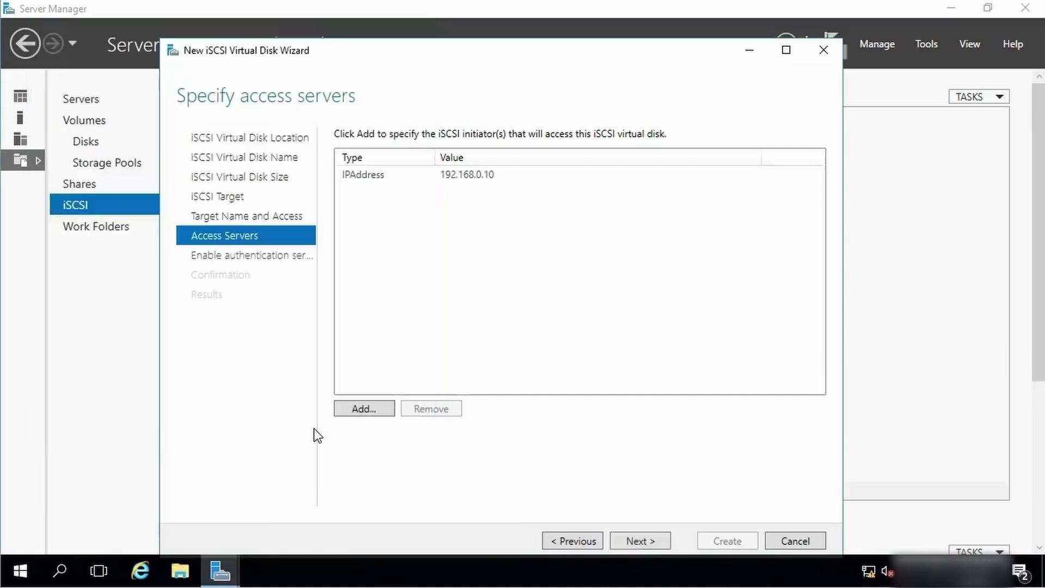
click(639, 540)
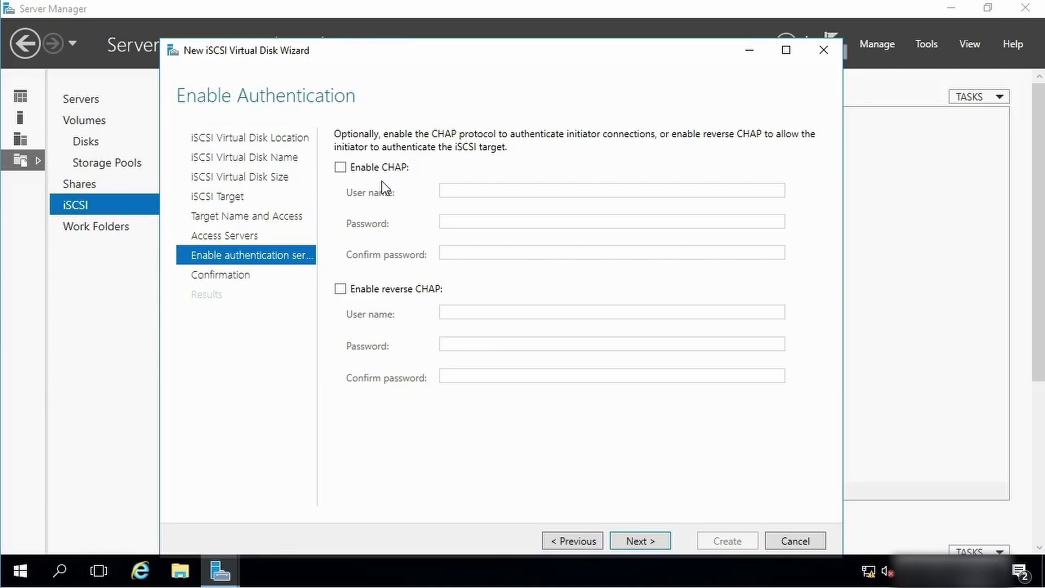
Leave CHAP and reverse CHAP disabled, create the iSCSI virtual disk, and close the wizard.
click(641, 541)
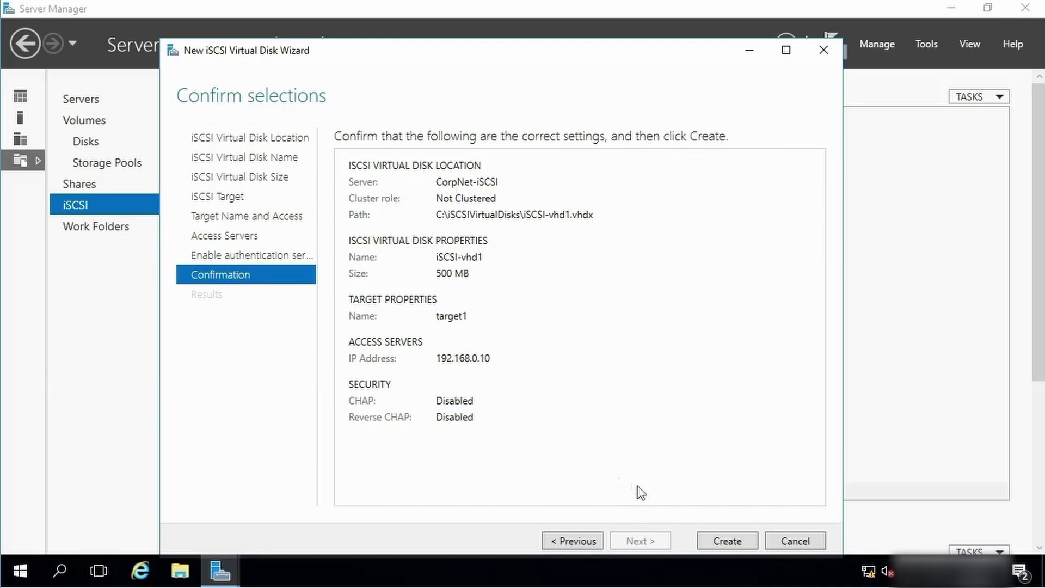
click(728, 541)
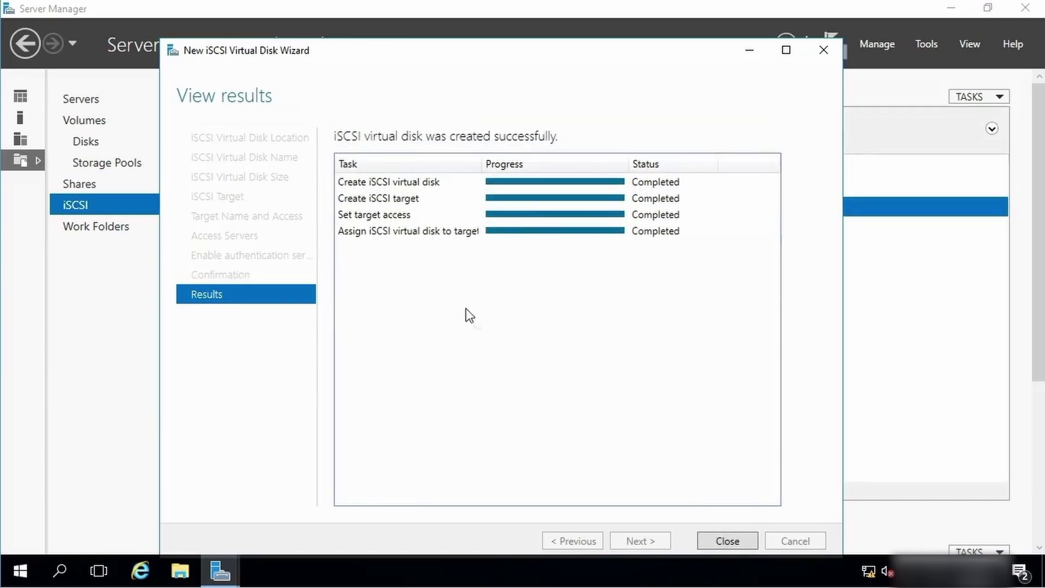
click(728, 540)
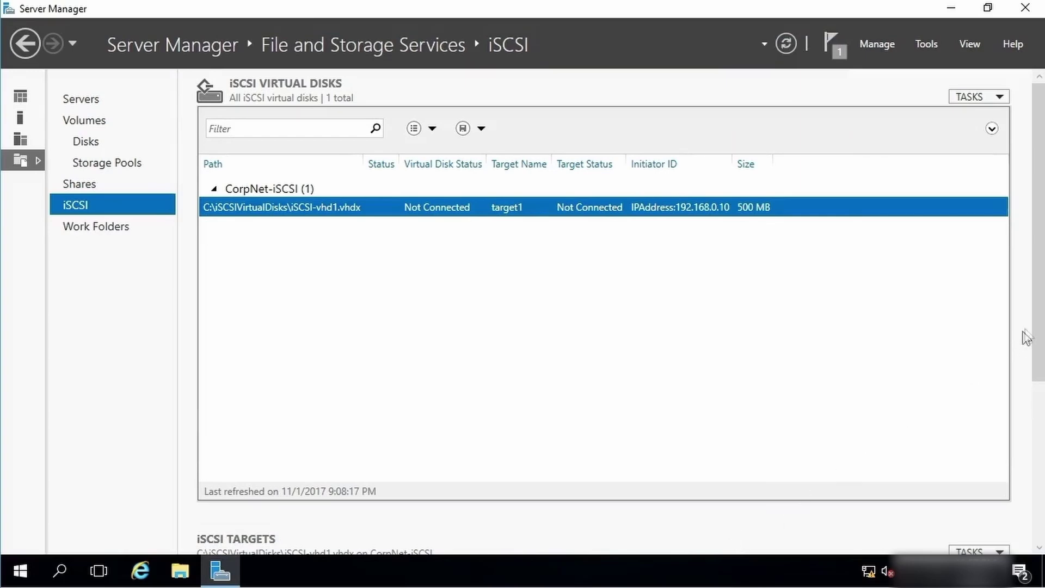
Examine the general and initiator settings in the properties of target1, and close them.
drag(1039, 324, 1041, 476)
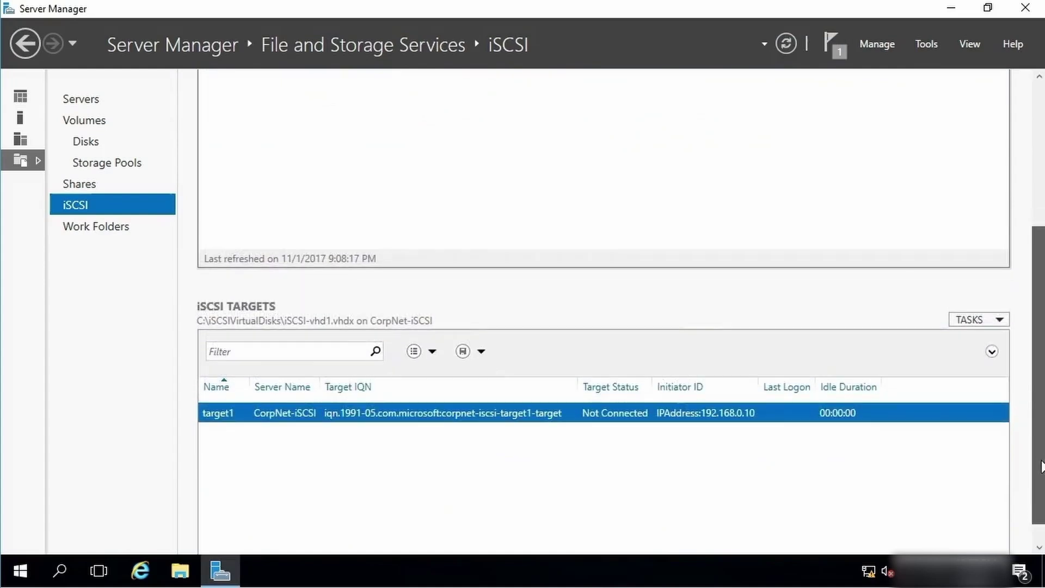
right_click(364, 412)
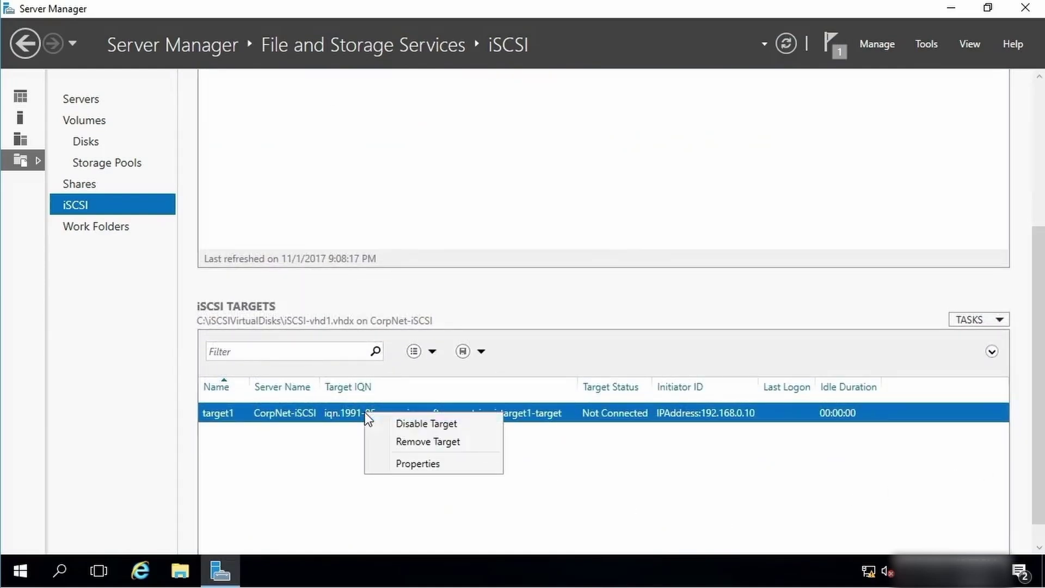
click(422, 462)
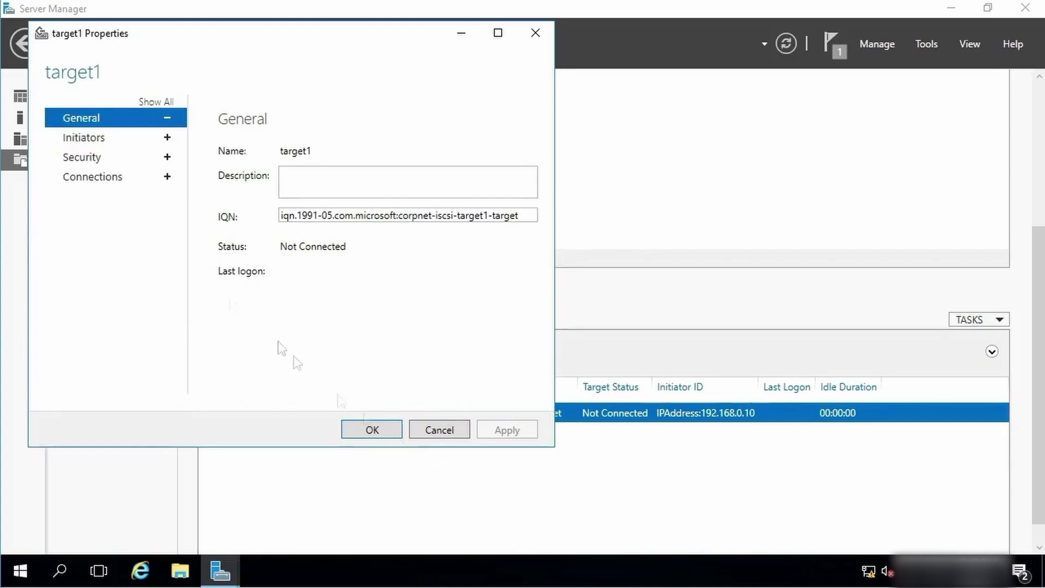
click(168, 137)
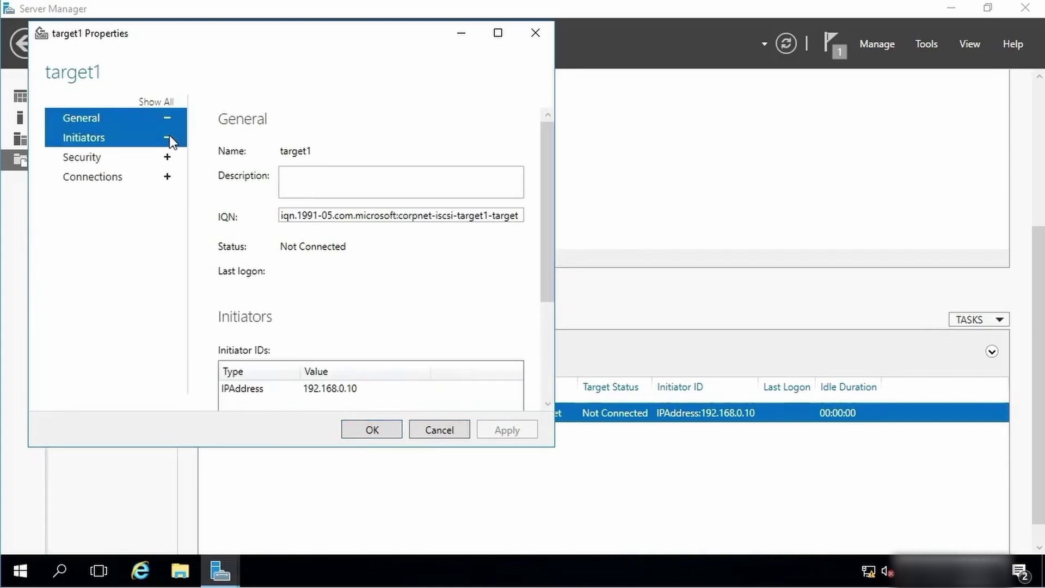
click(99, 140)
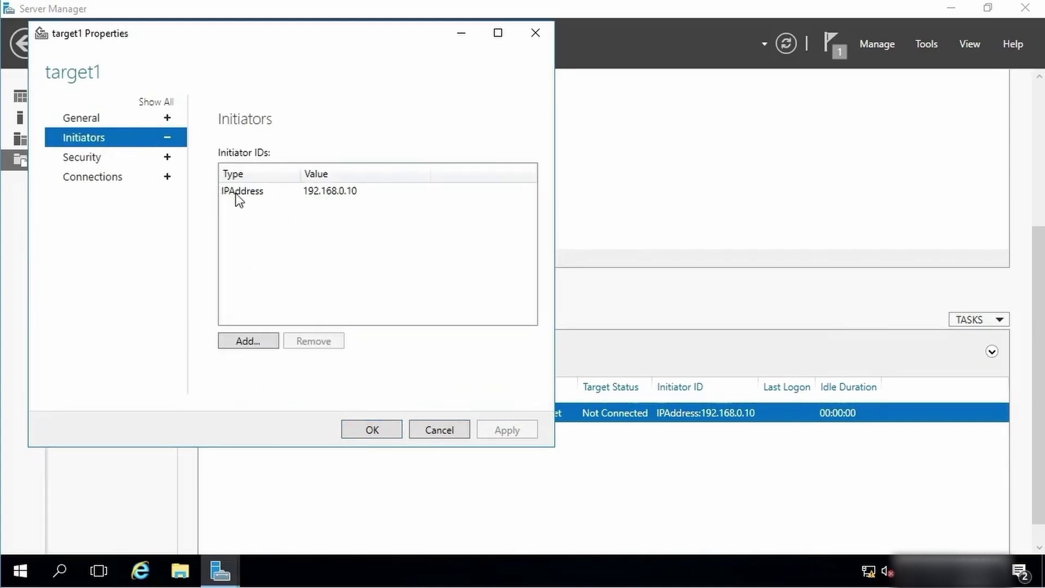
click(387, 434)
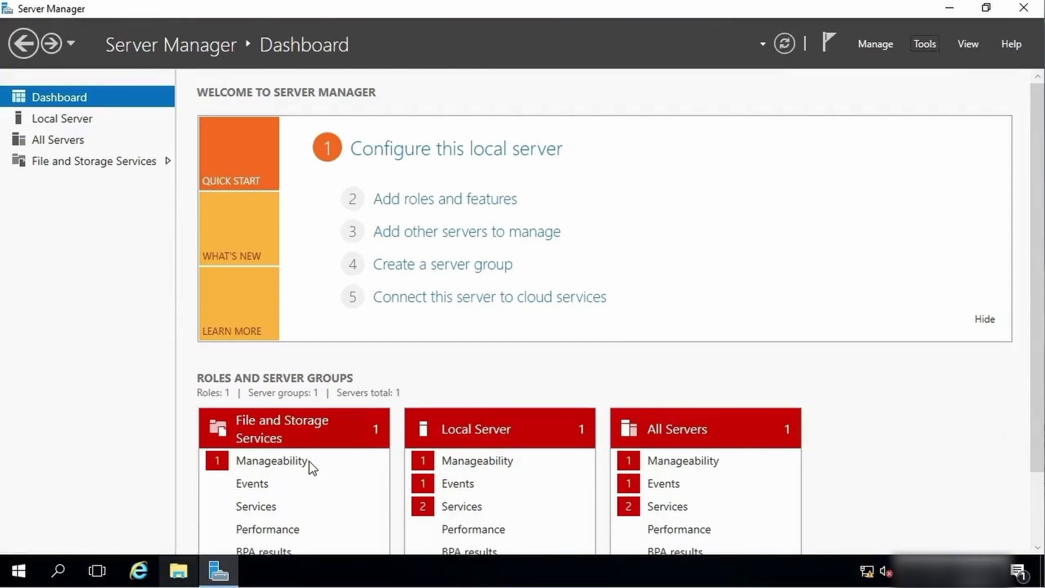
Open the iSCSI Initiator on CorpNetSrv1, start the Microsoft iSCSI service, and minimize Server Manager.
click(56, 121)
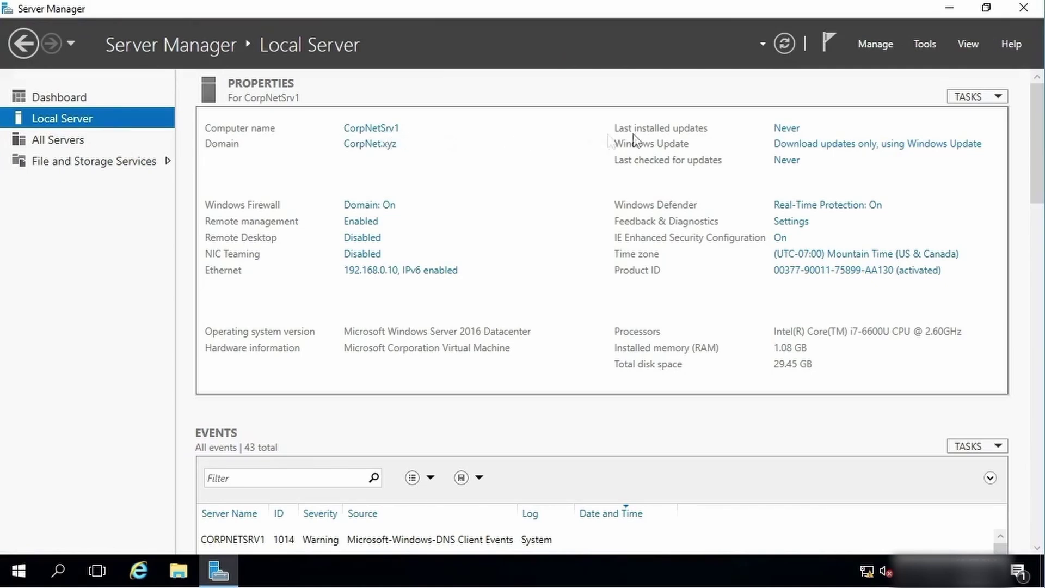
click(924, 43)
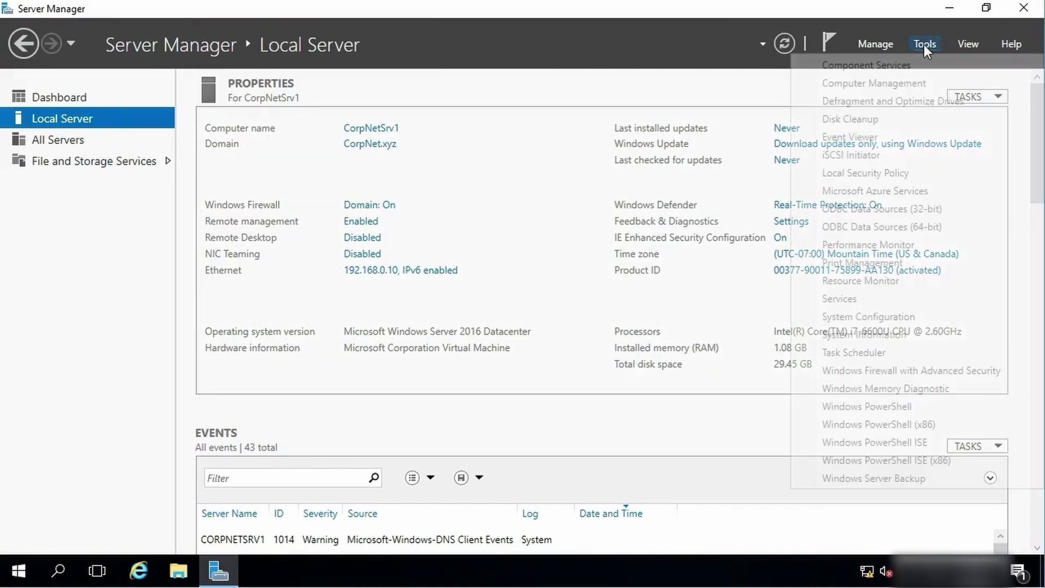
click(866, 155)
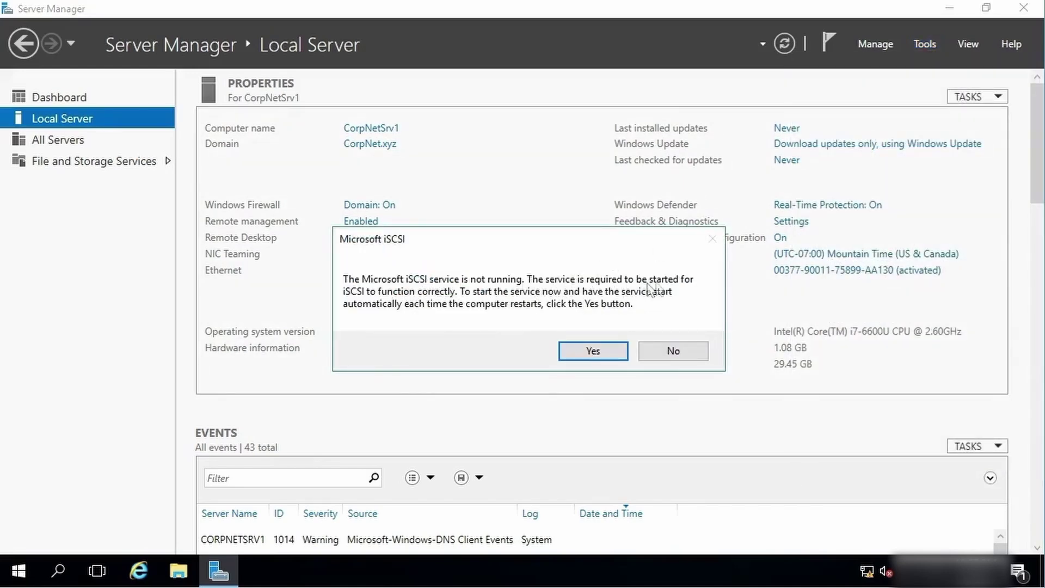
click(592, 352)
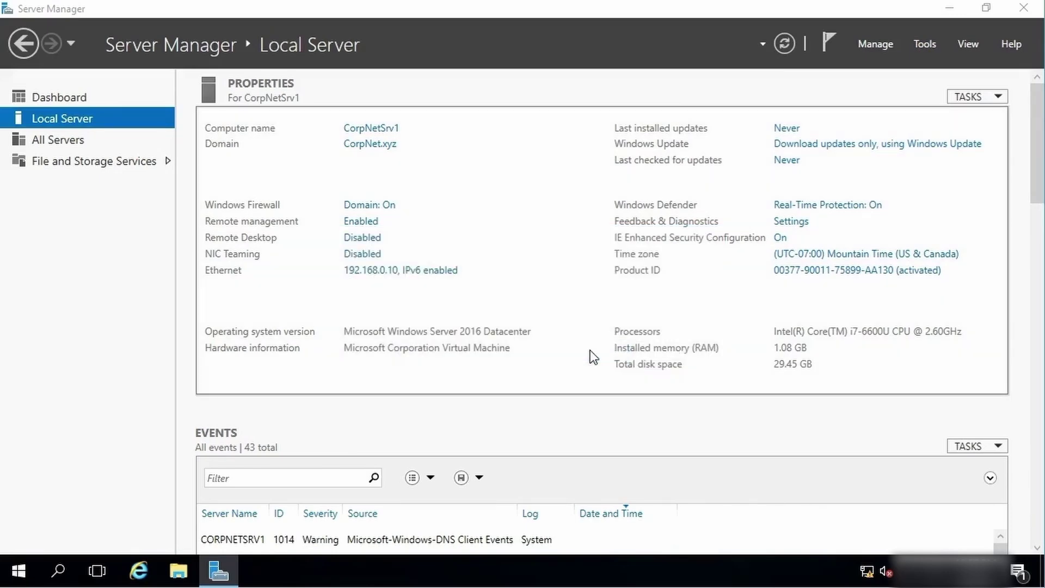
drag(229, 21, 453, 24)
click(949, 9)
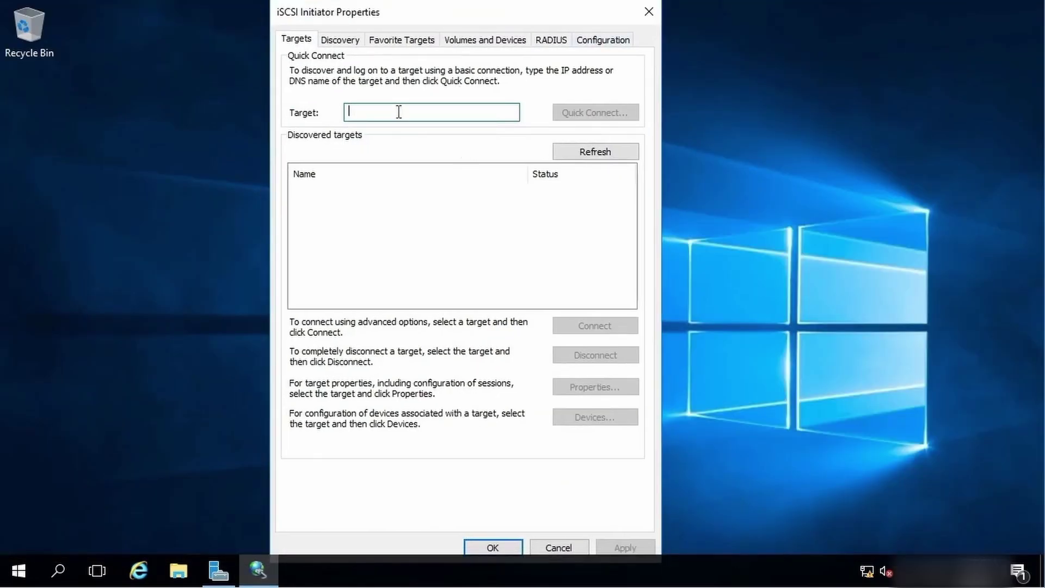
Quick-connect the initiator to the target server CorpNet-iSCSI and finish the connection.
text(CorpNet-iSCSI)
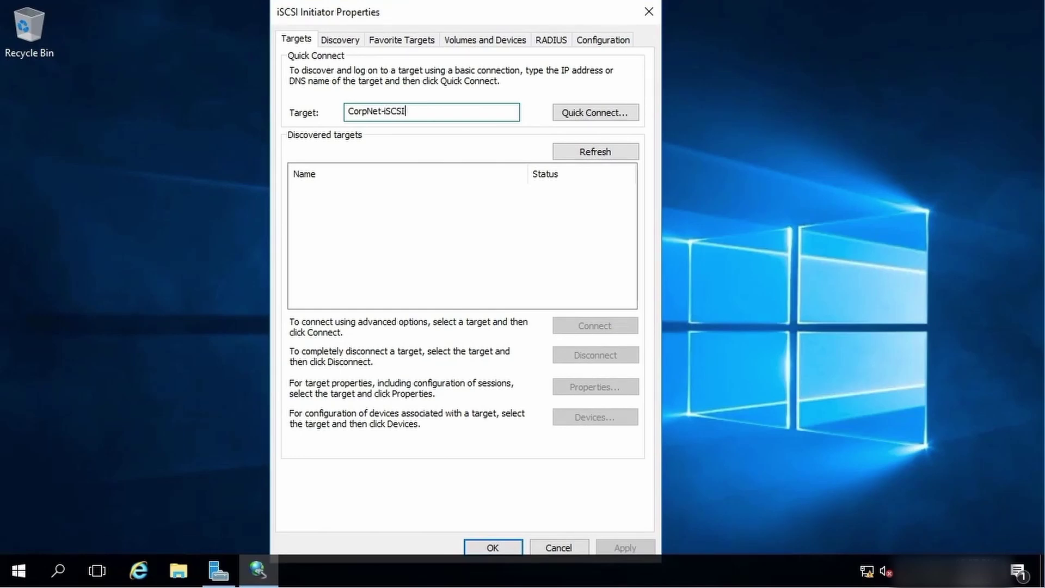
click(598, 115)
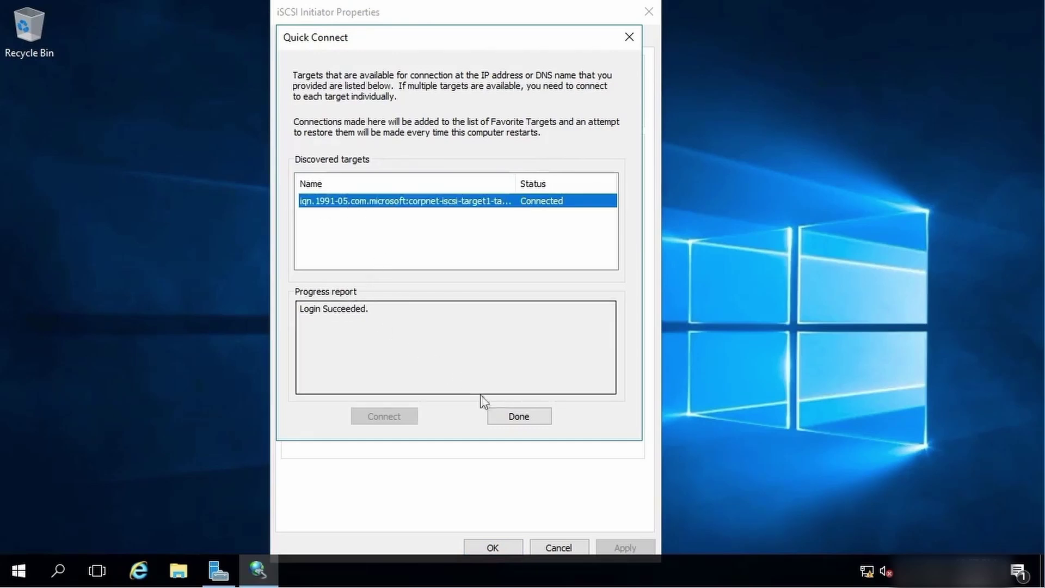
click(520, 420)
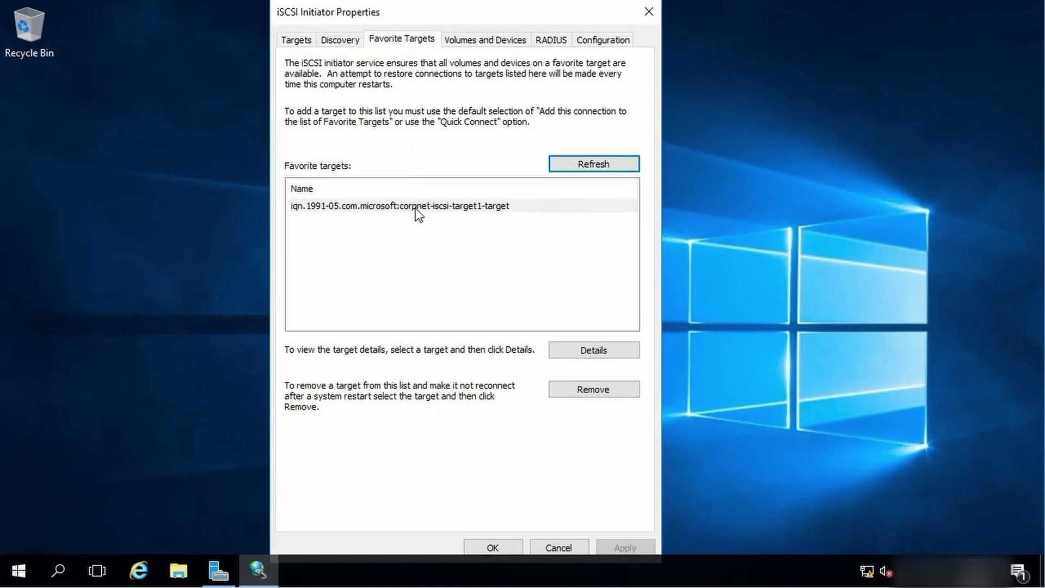
Examine the connected target's devices, session properties and options for adding a session, and leave them without changes.
click(300, 42)
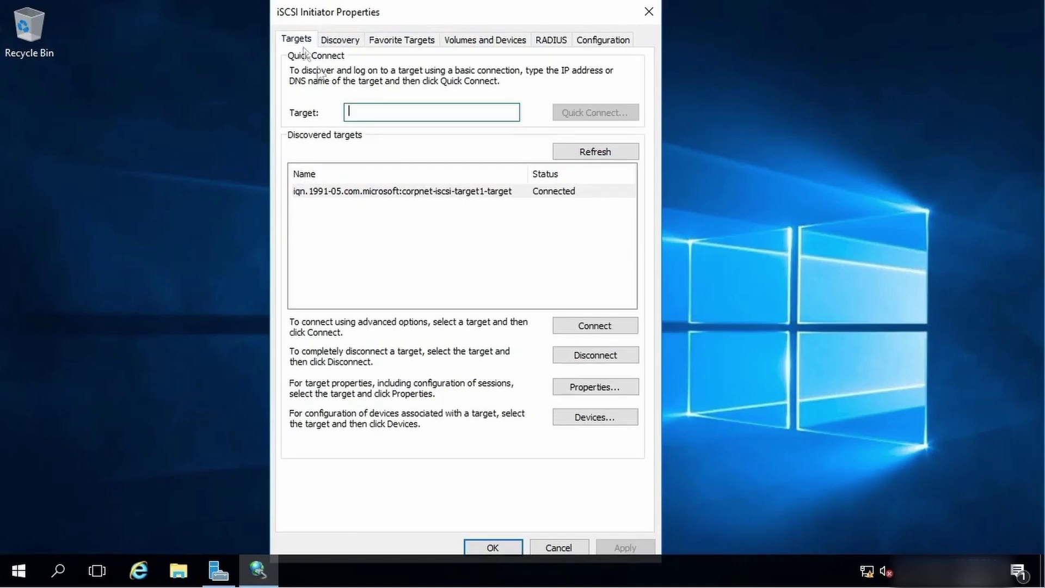
click(595, 419)
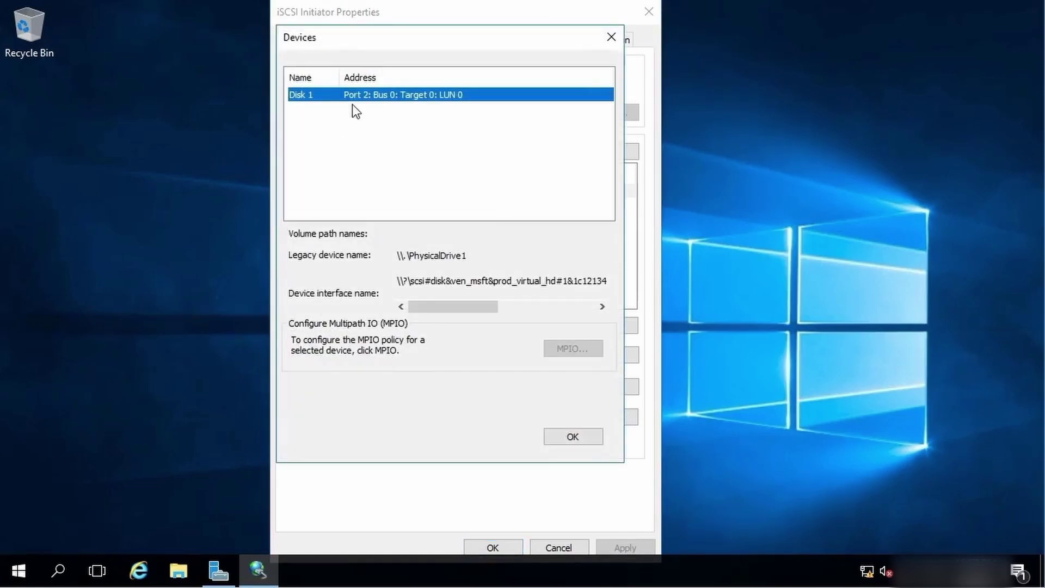
click(570, 437)
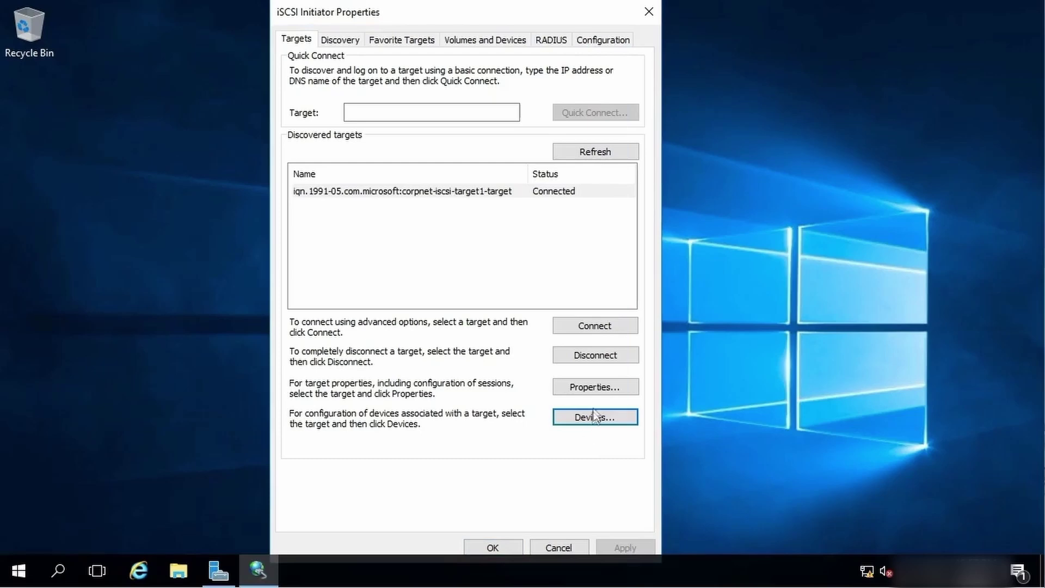
click(597, 386)
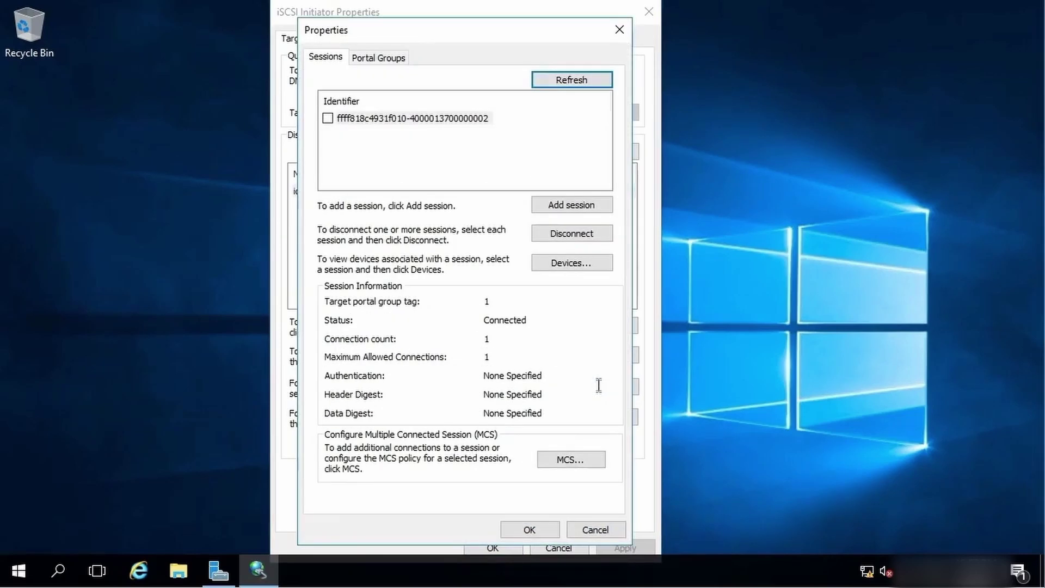
click(569, 204)
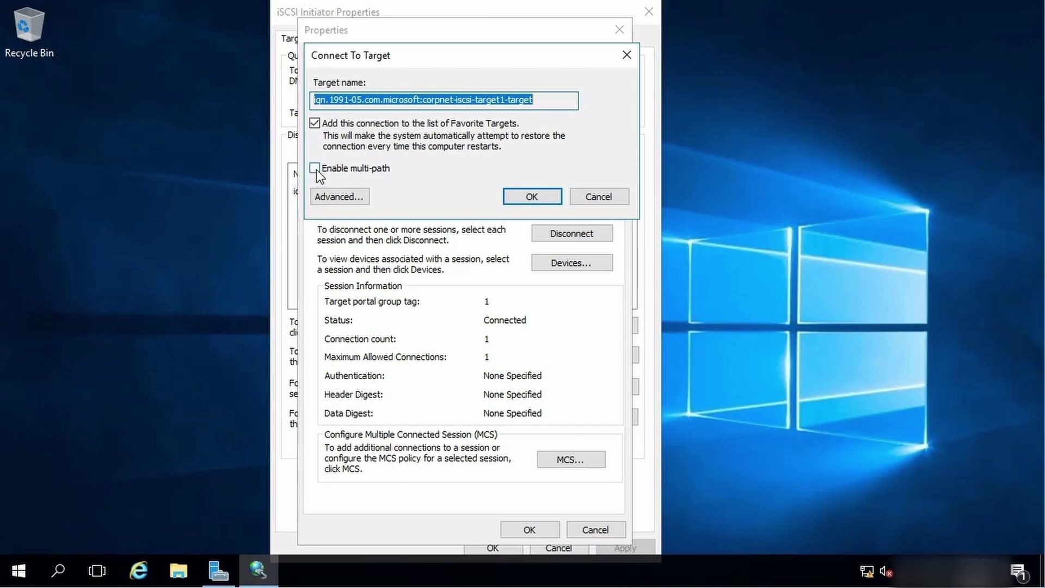
click(600, 196)
click(590, 530)
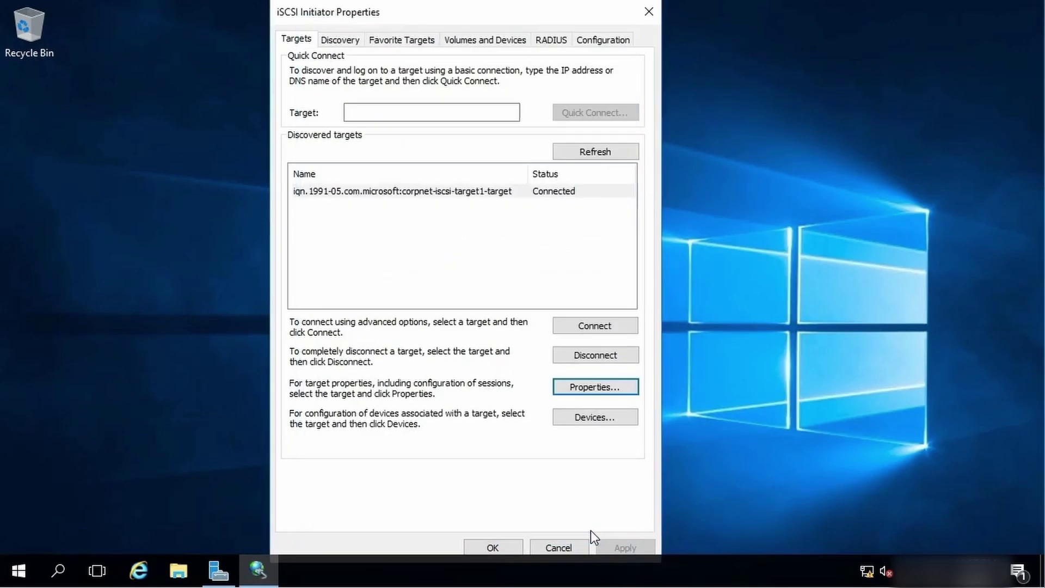
Examine the initiator's volumes, RADIUS and configuration settings, including the mutual CHAP secret and report options, and close the initiator properties.
click(480, 40)
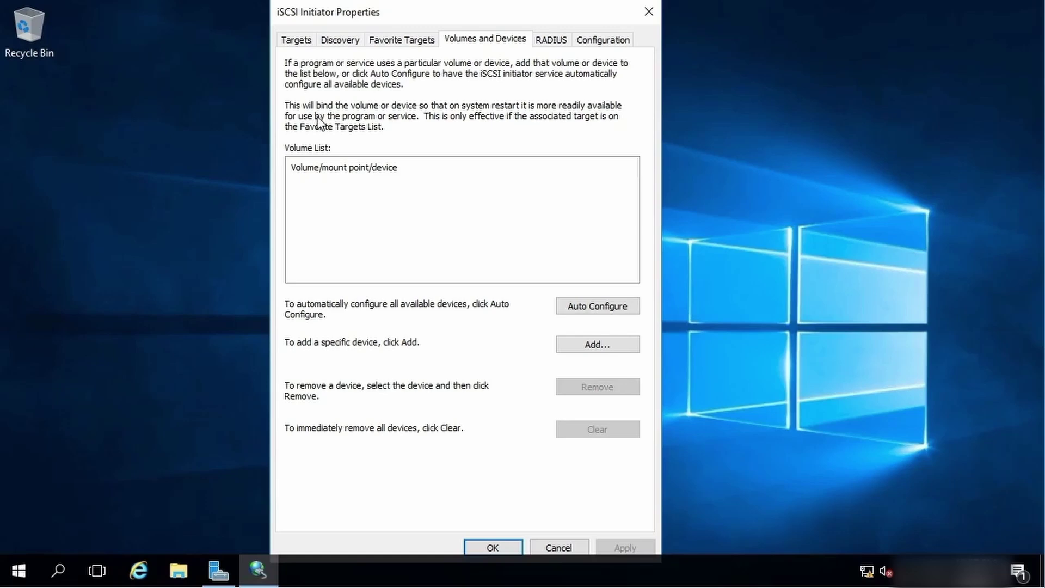
click(551, 41)
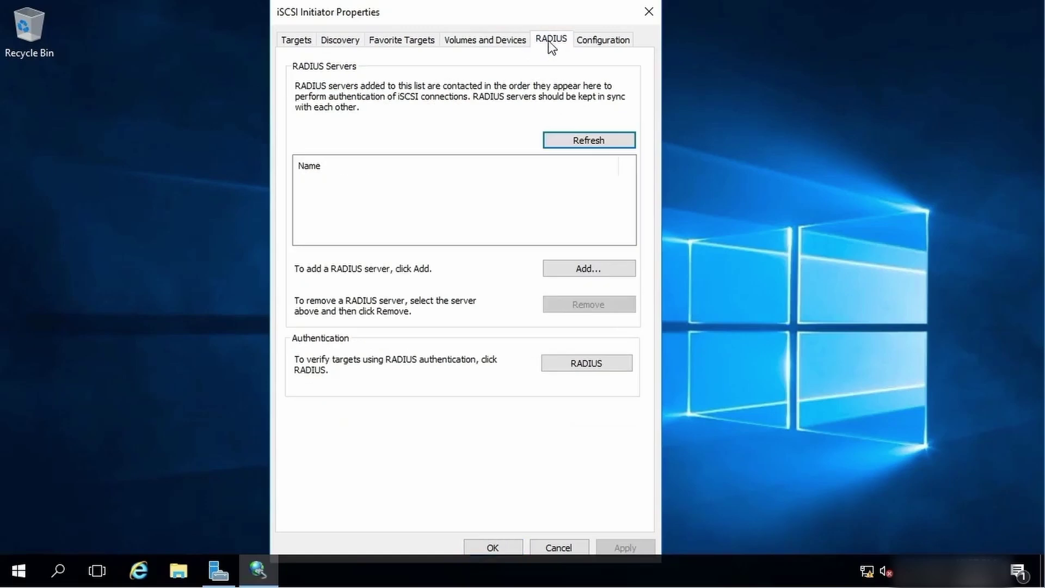
click(592, 40)
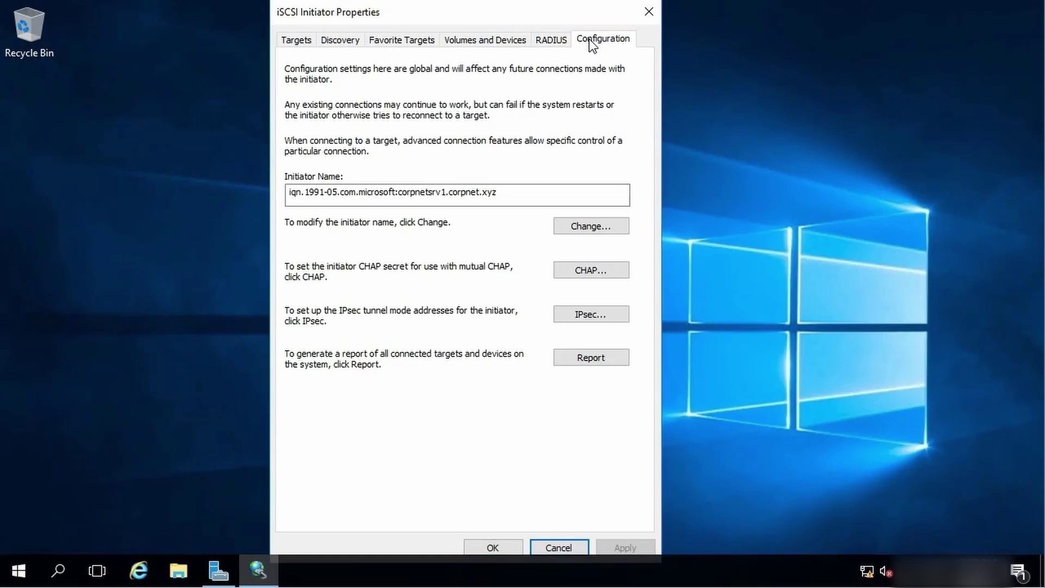
click(586, 262)
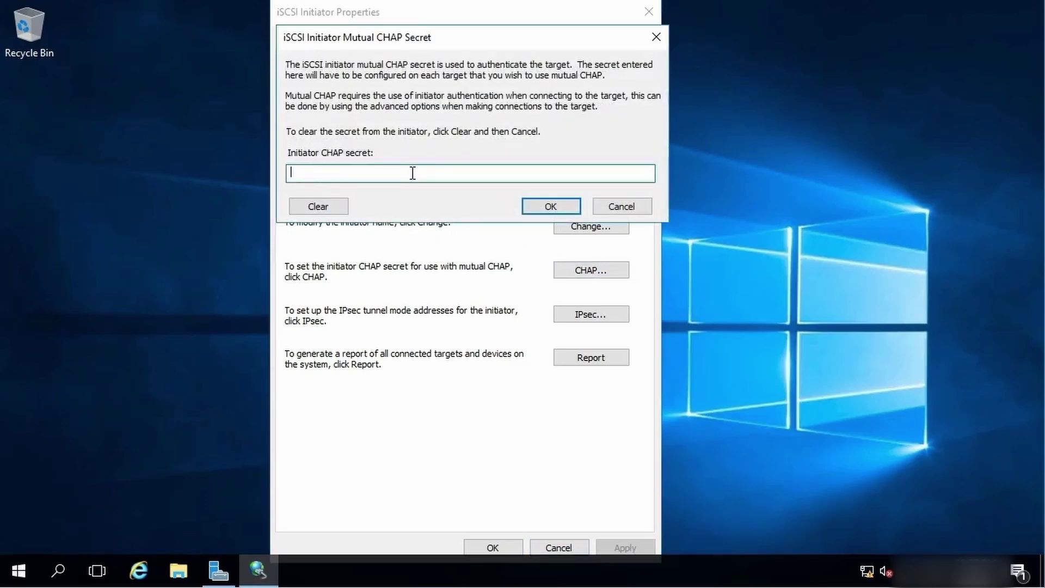
click(624, 205)
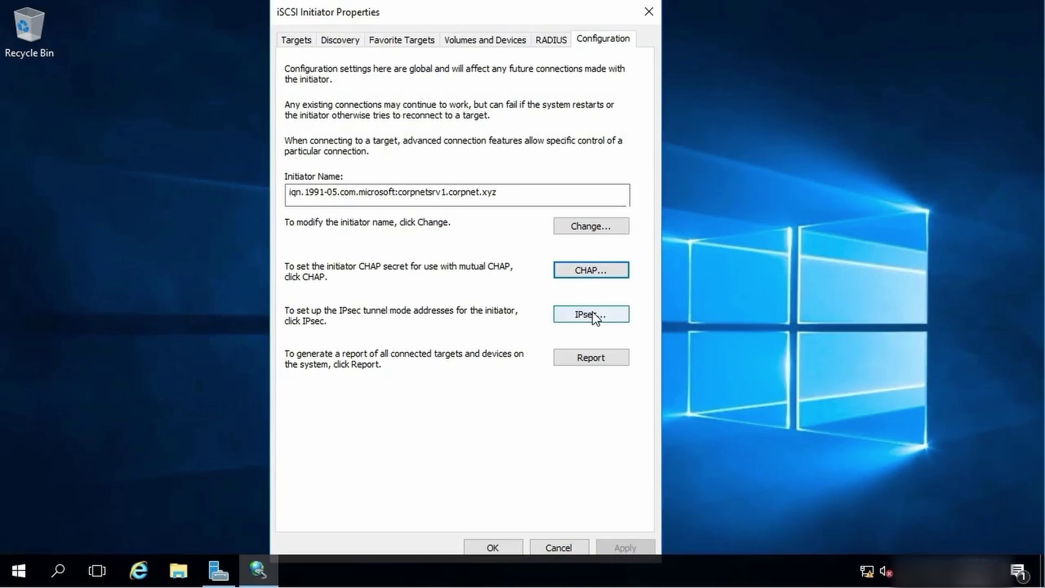
click(589, 356)
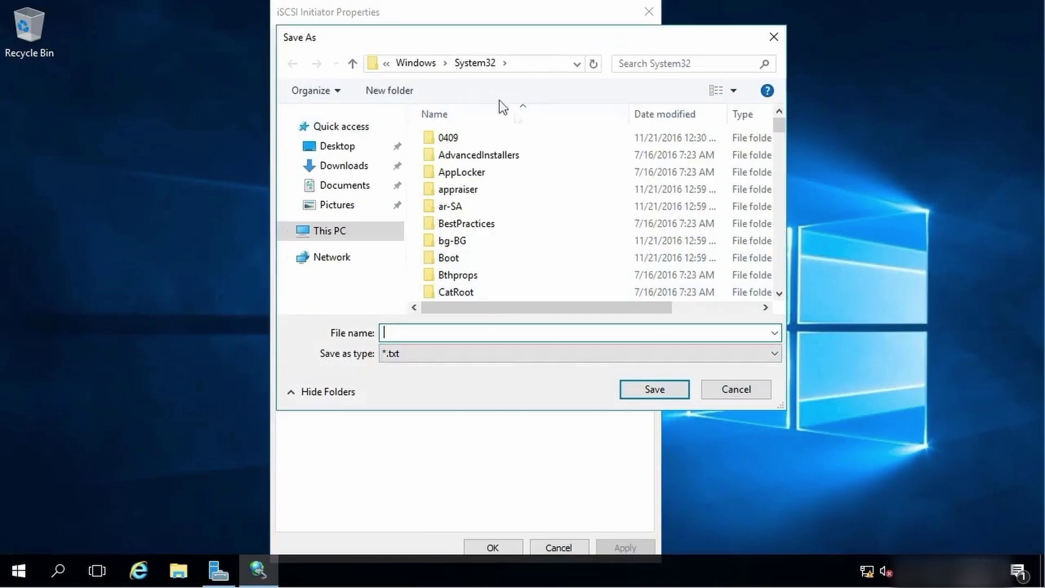
click(733, 393)
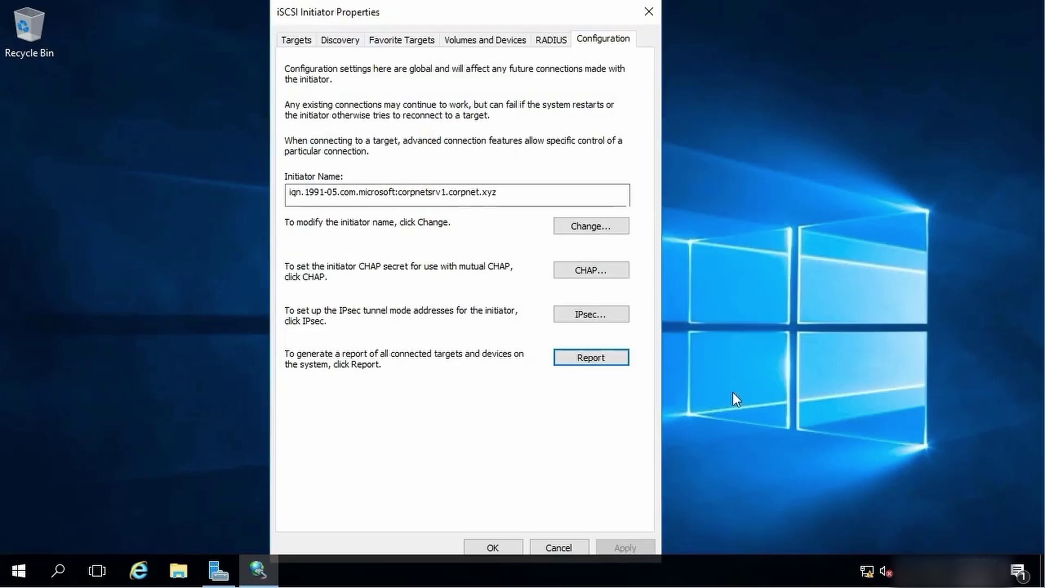
click(496, 545)
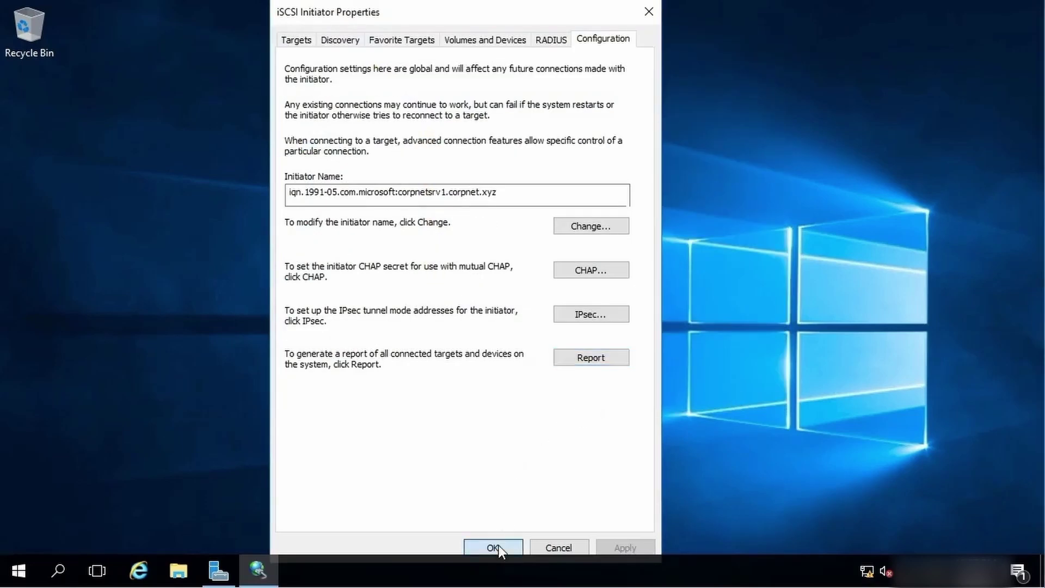
Bring the 500 MB iSCSI disk online from the disk list of File and Storage Services in Server Manager.
click(218, 574)
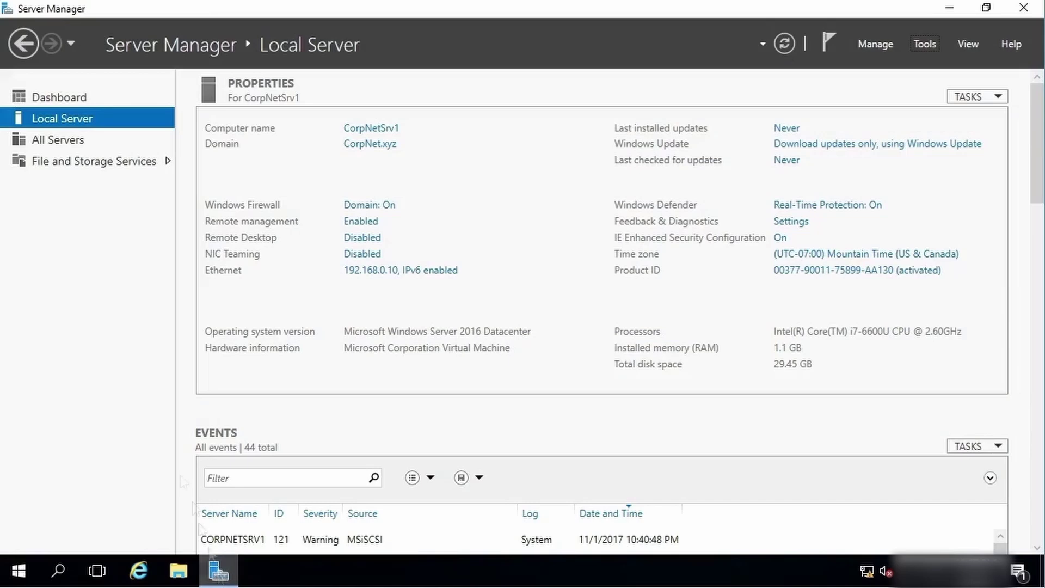
click(55, 164)
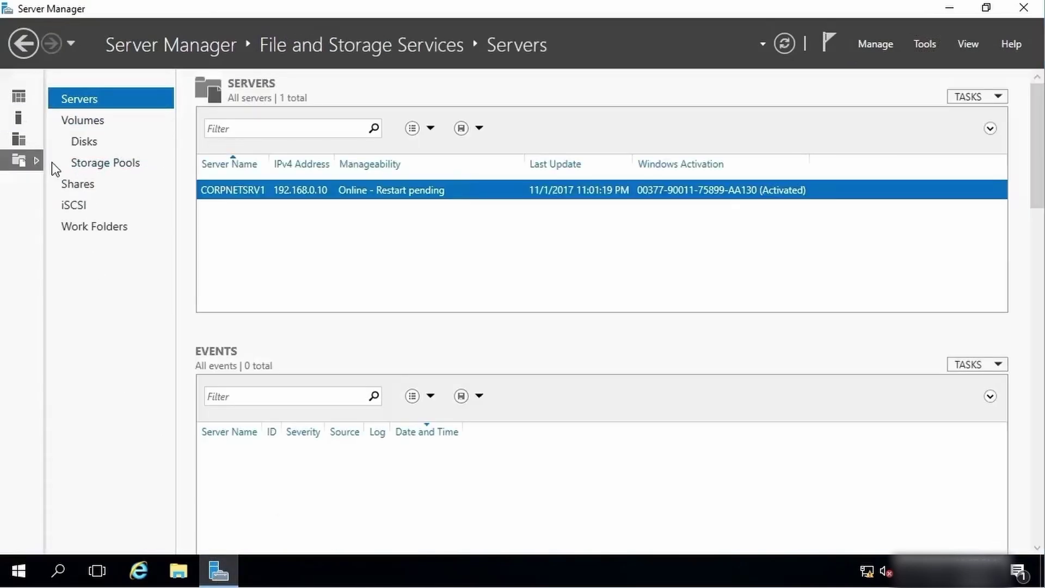
click(84, 143)
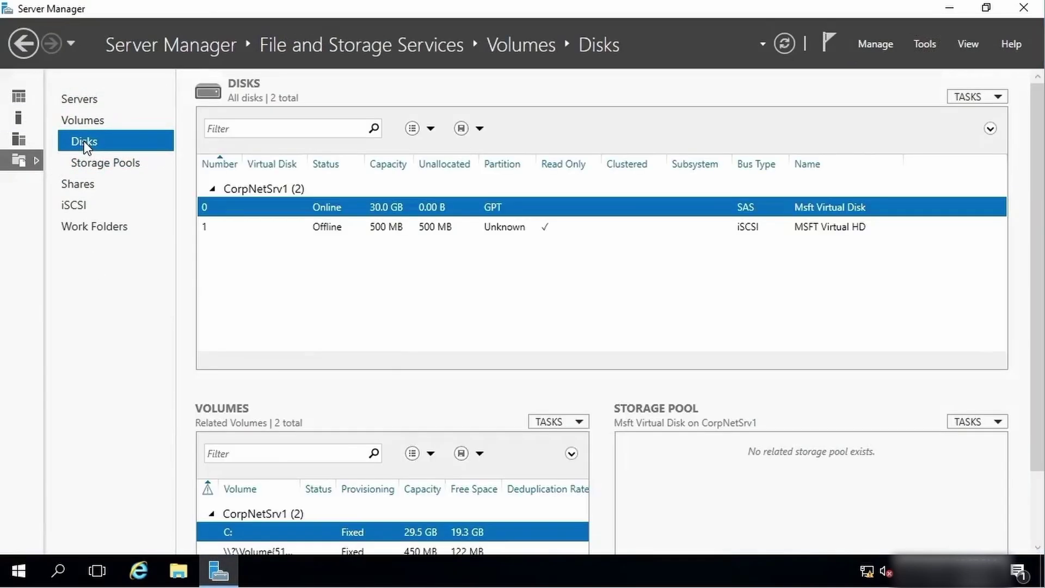
click(339, 234)
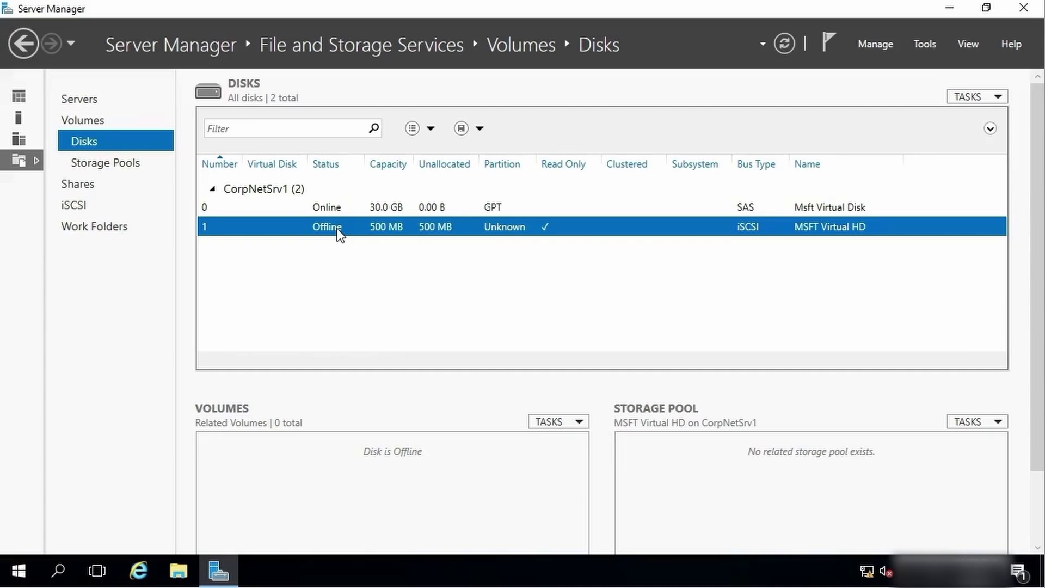
right_click(339, 234)
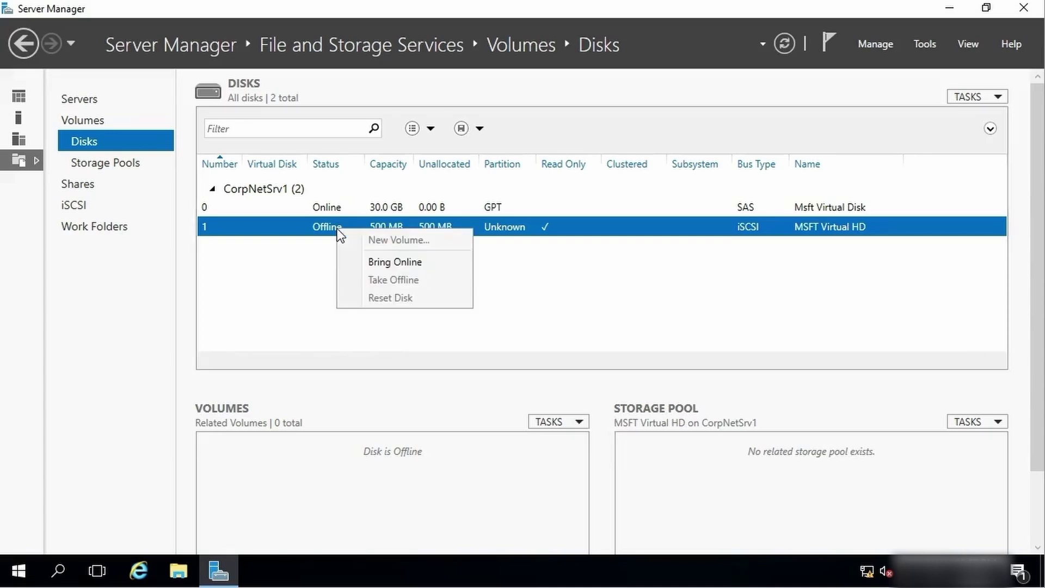
click(394, 262)
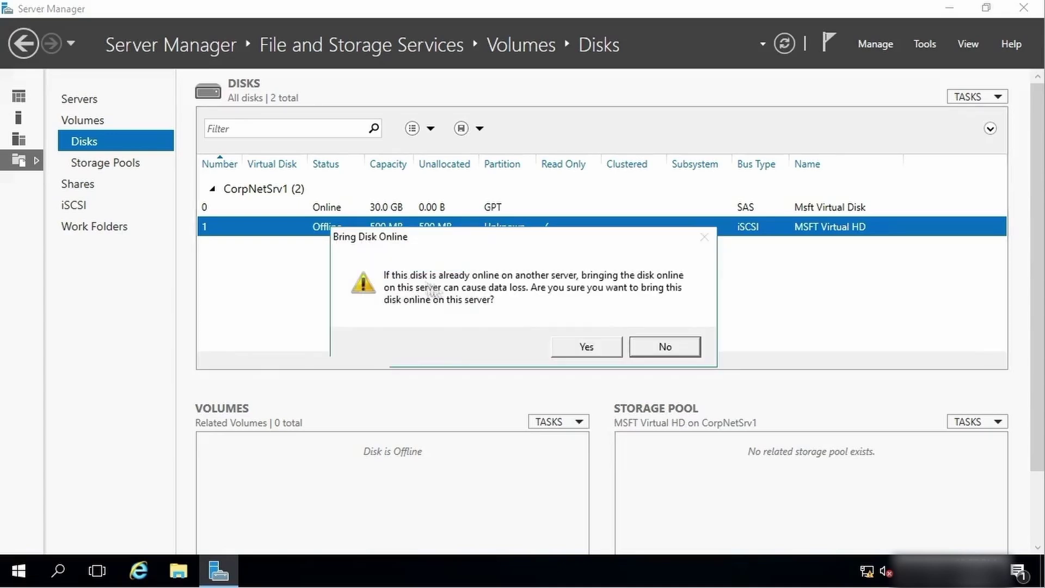
click(588, 350)
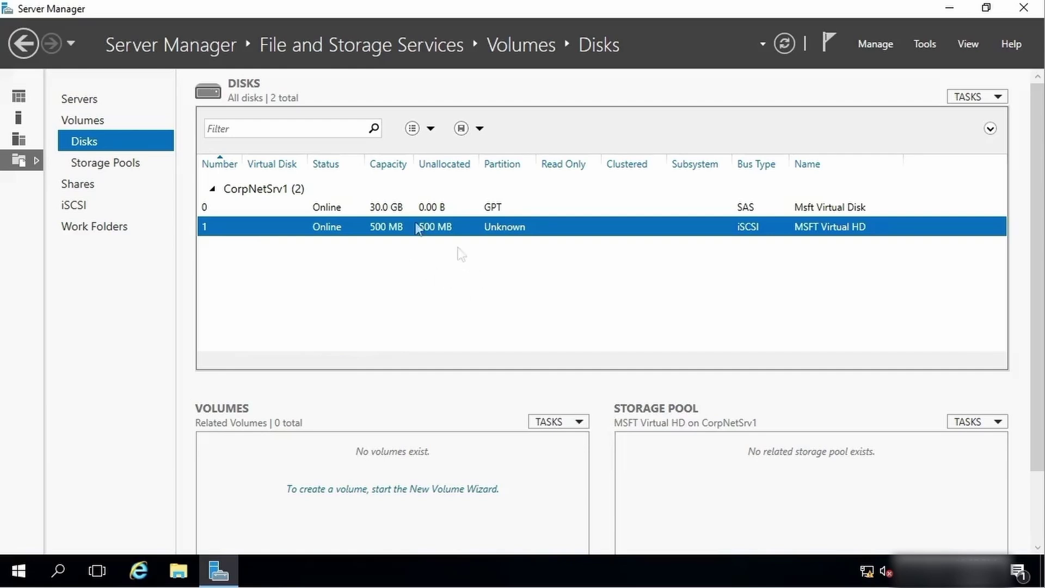
Start a new volume on Disk 1 of CorpNetSrv1, accept initializing the disk, and keep the volume size of 468 MB.
click(580, 423)
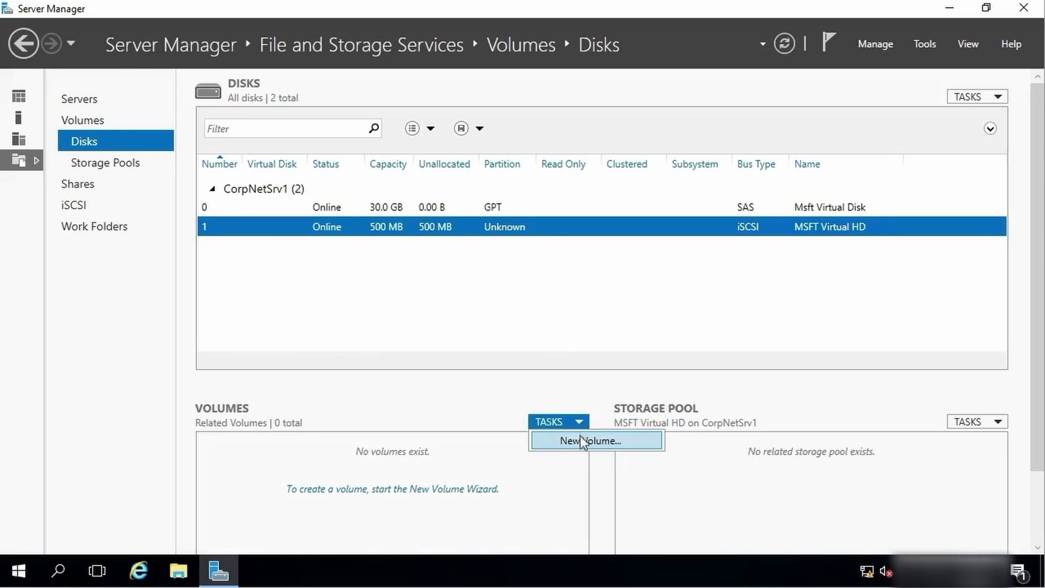
click(580, 443)
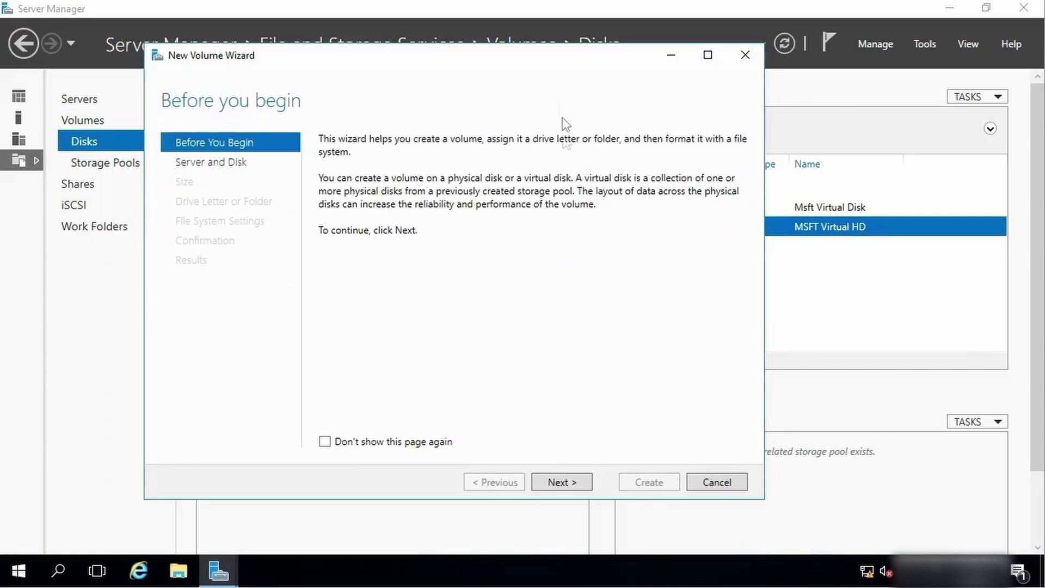
click(559, 481)
click(358, 340)
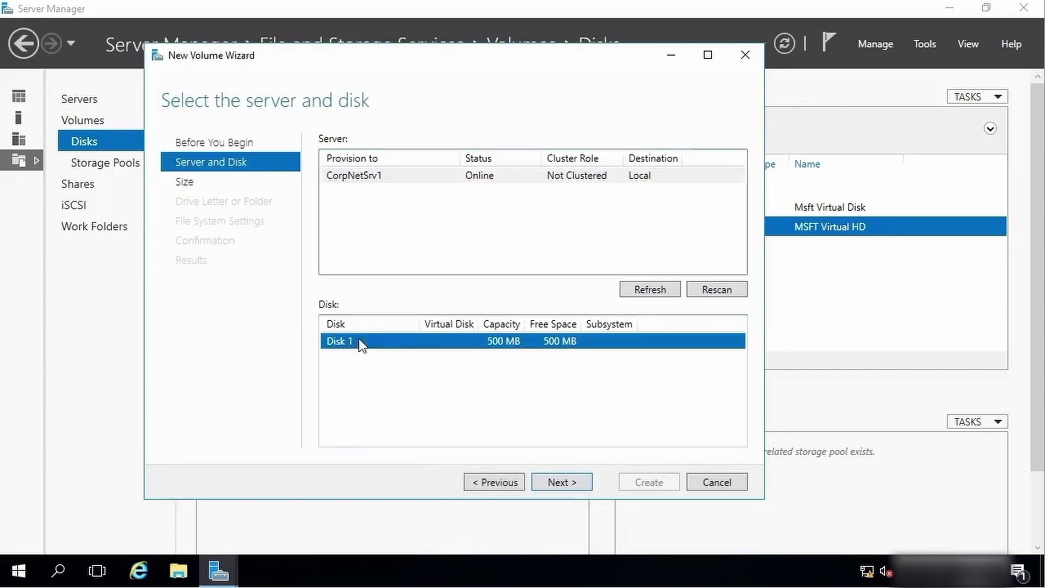
click(557, 481)
click(590, 351)
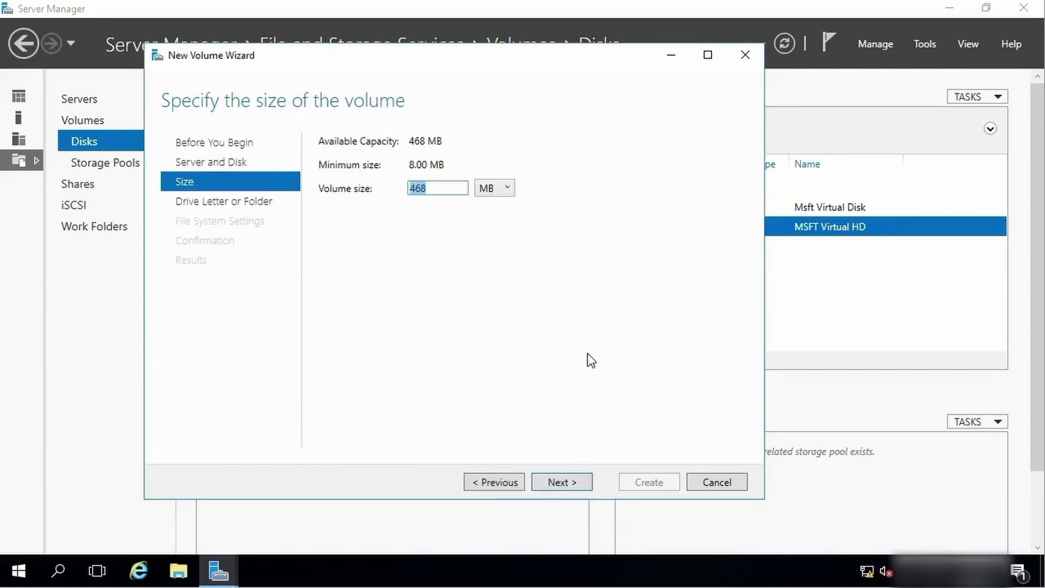
click(559, 482)
Assign the drive letter O to the new volume.
click(429, 199)
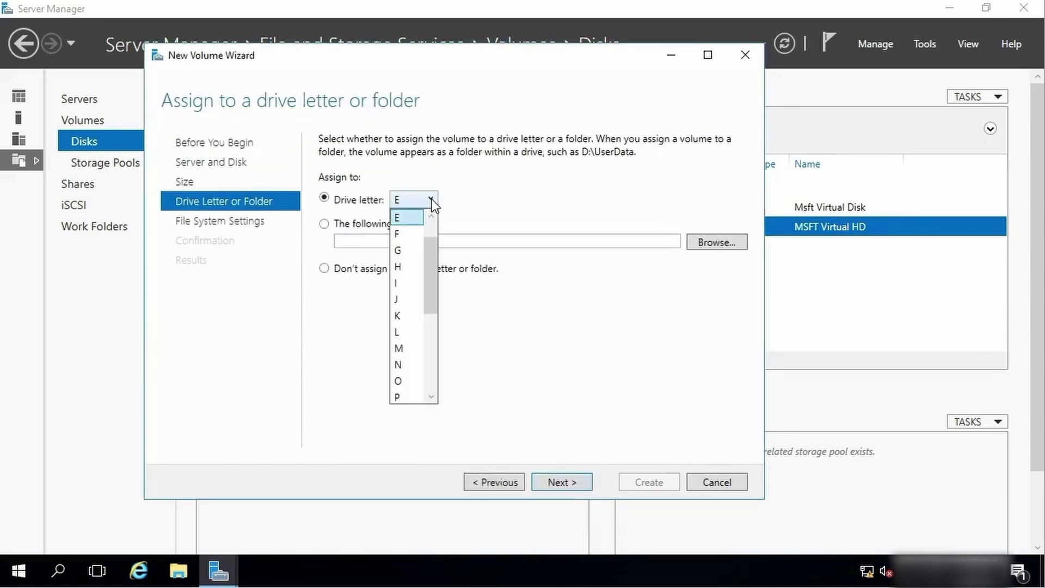
click(404, 381)
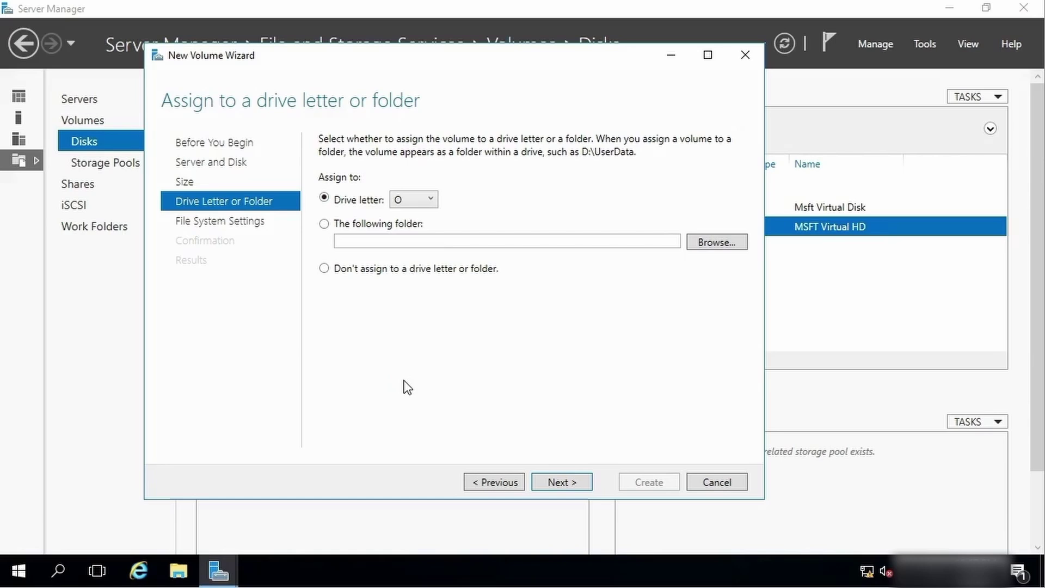
click(559, 482)
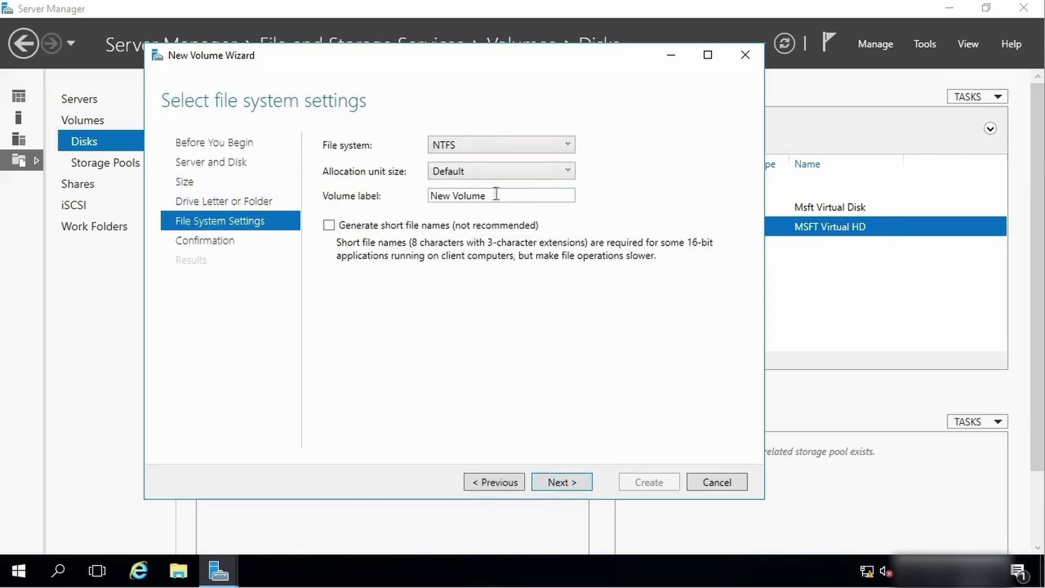
Label the NTFS volume iSCSI-1, keeping the default allocation unit size, create it, and close the wizard.
drag(494, 196, 408, 208)
text(iSCSI-1)
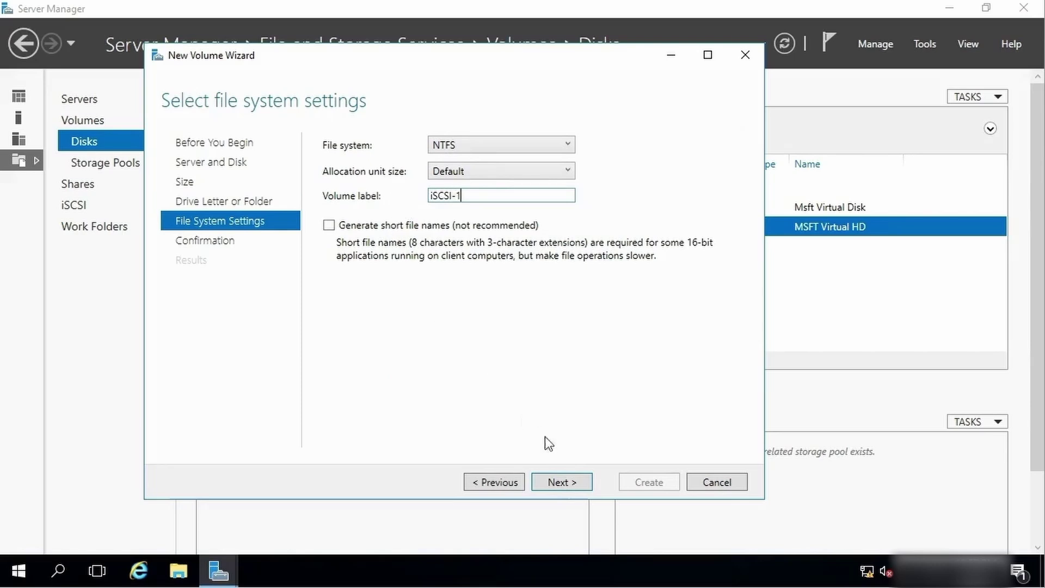
click(560, 482)
click(655, 482)
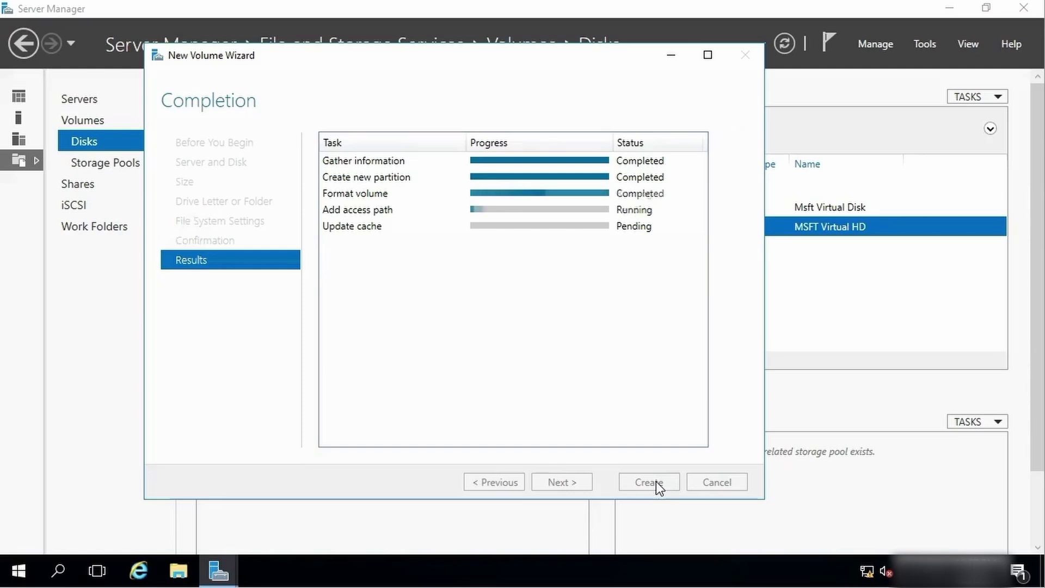
click(655, 481)
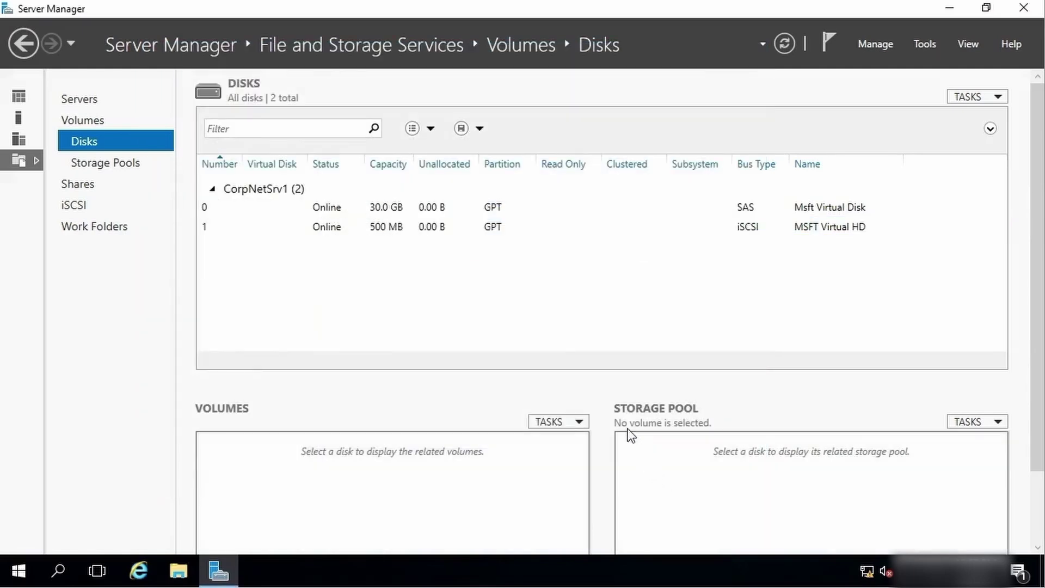